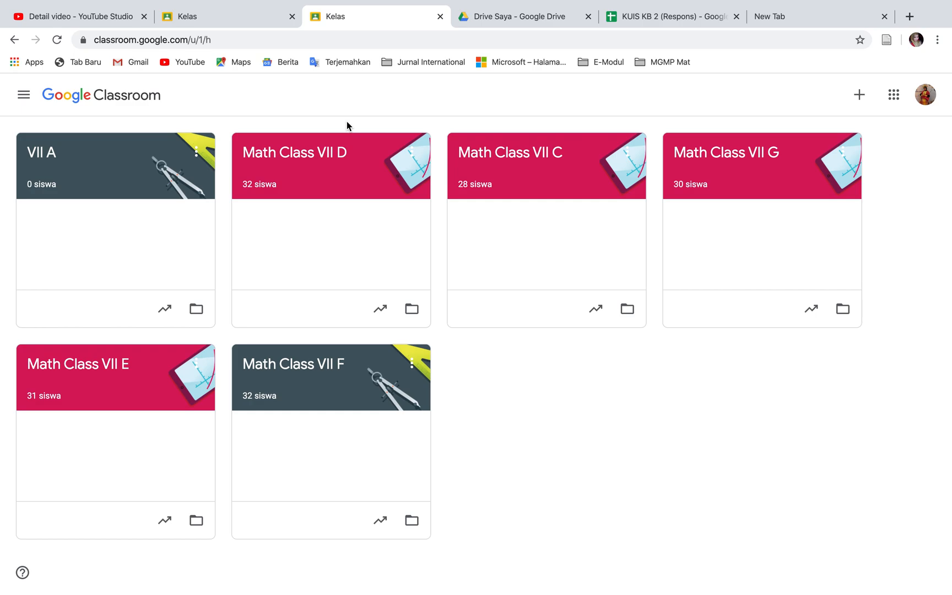
Create a quiz assignment titled "Kuis 1" in the classwork of class VII A
left_click(113, 175)
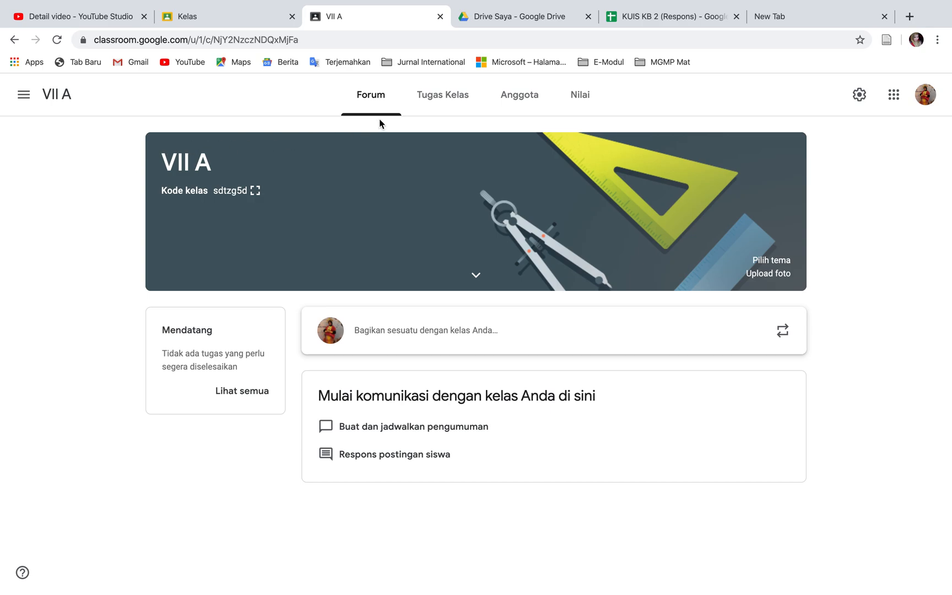
left_click(459, 98)
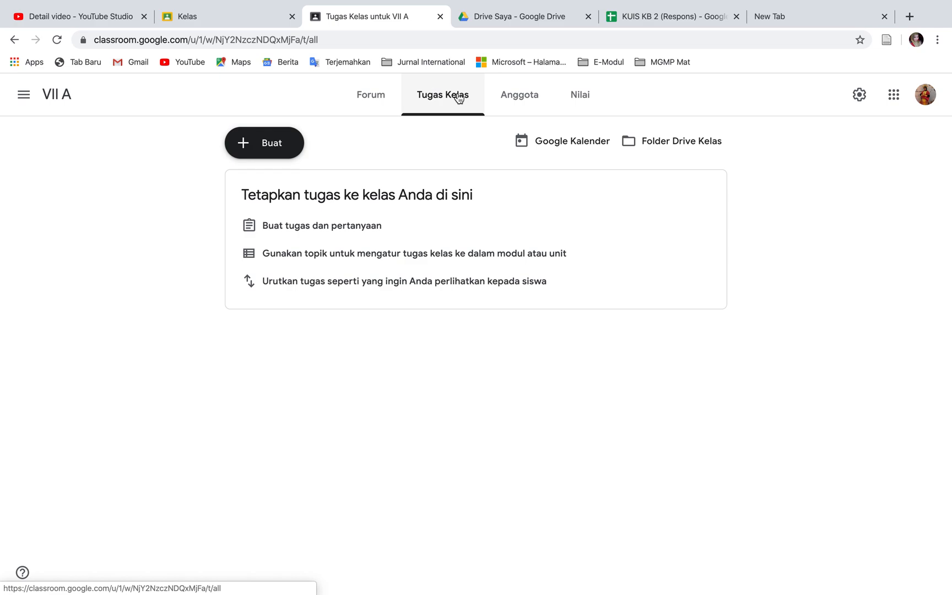
left_click(281, 148)
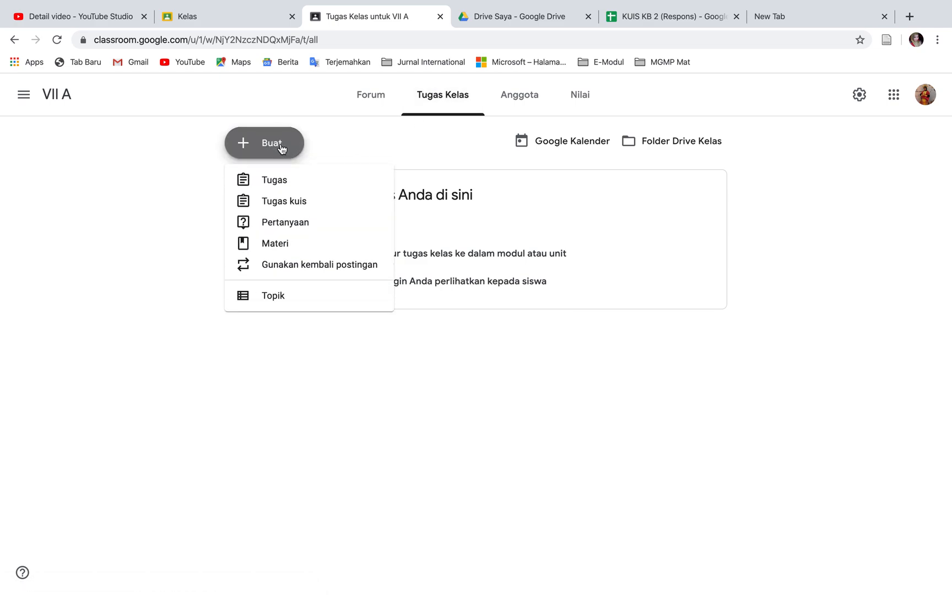
left_click(282, 207)
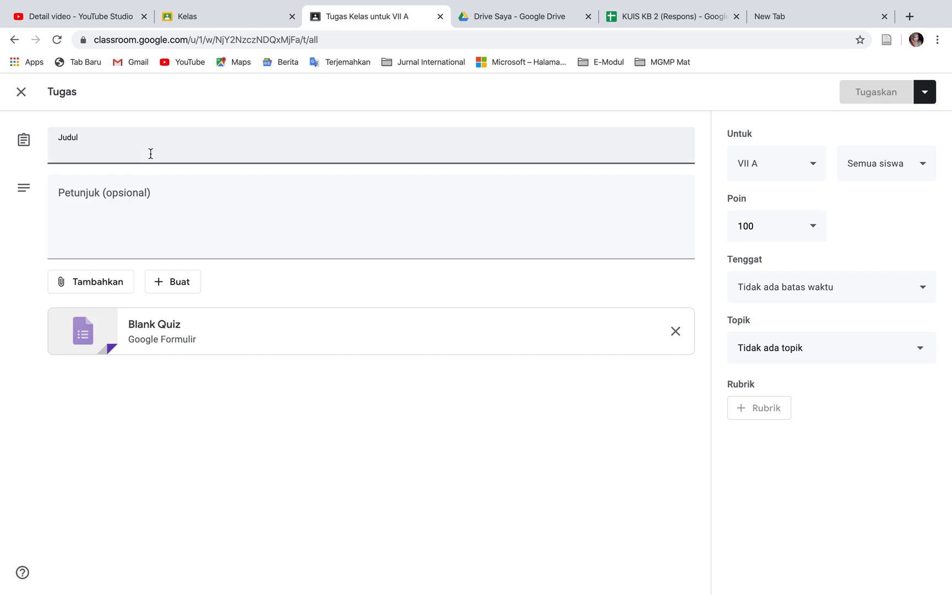
type("Kuis ")
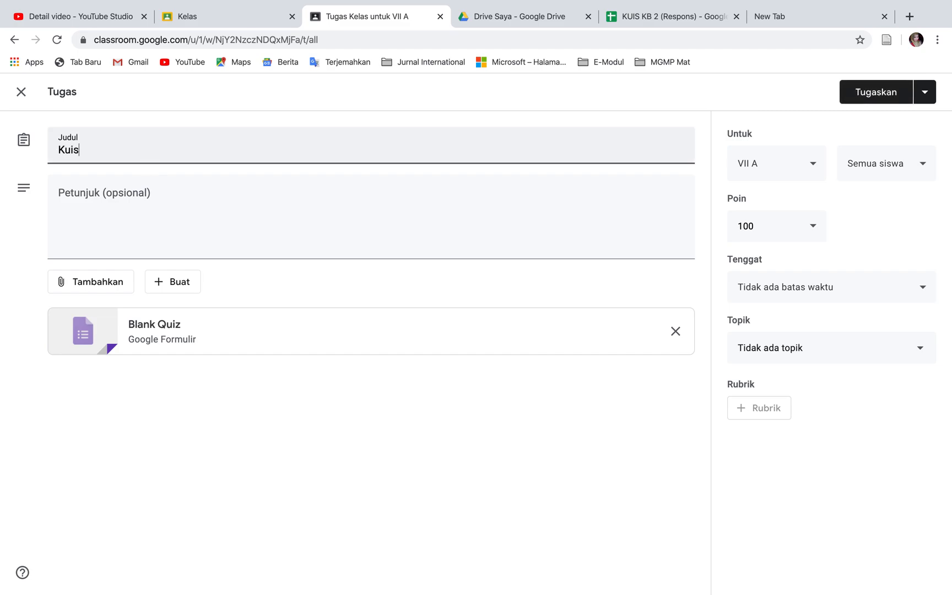
type("1")
Enter the assignment instructions "Silahkan mengisi kuis pada google formulir"
left_click(70, 191)
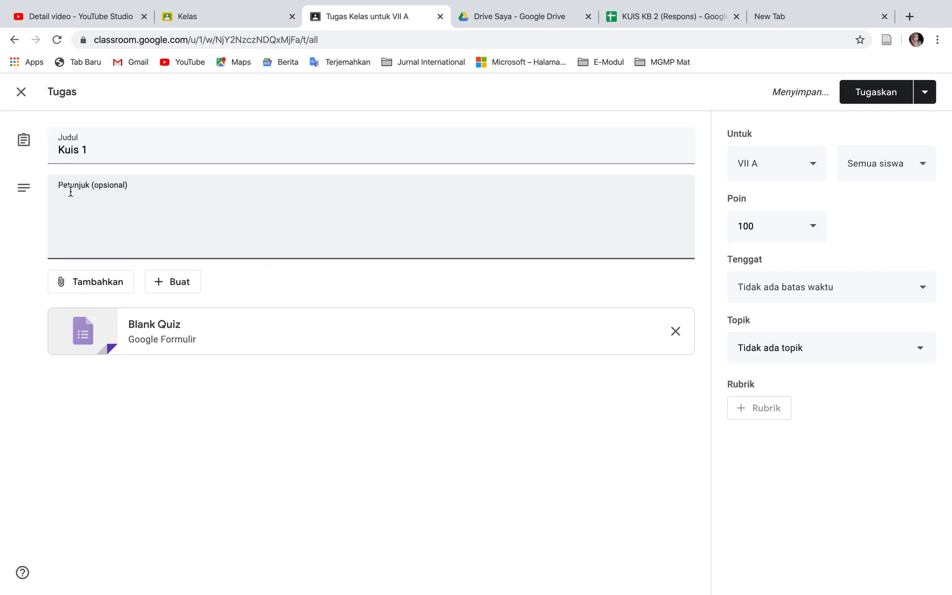
type("Silahkan")
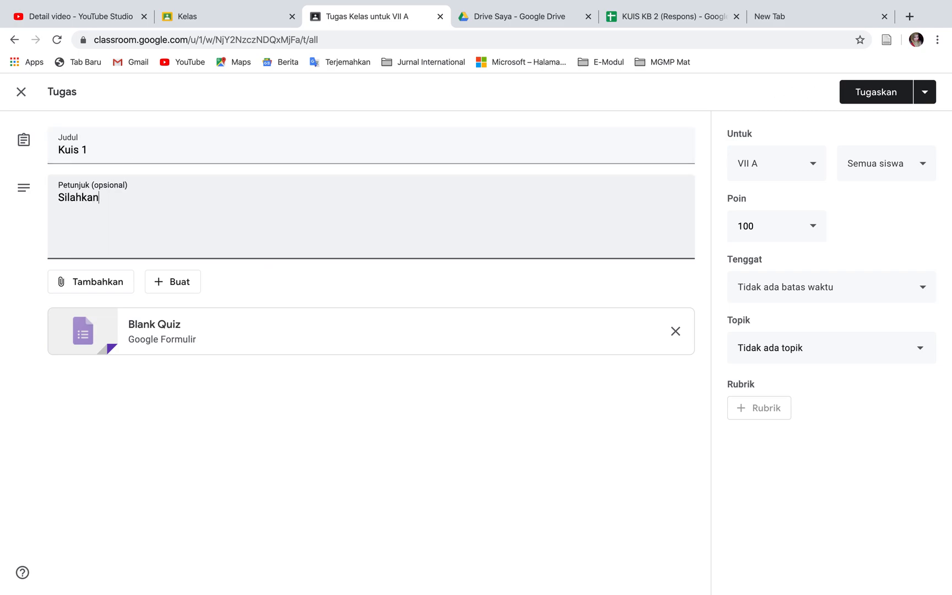
type(" mengisi")
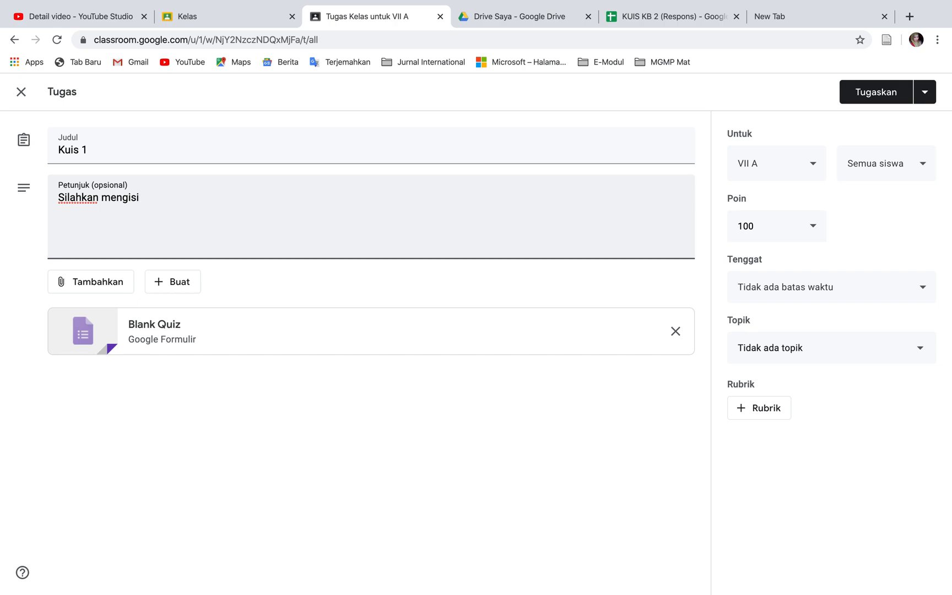
type(" kuis pada google formulir")
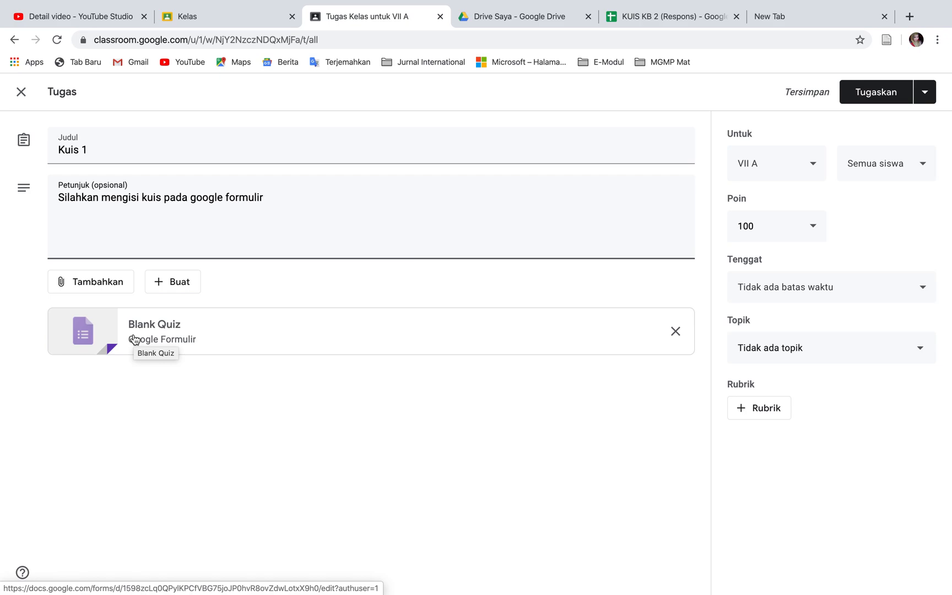
Open the attached blank quiz form, title it "Kuis 1" and enter the description "Materi Lingkaran"
left_click(135, 339)
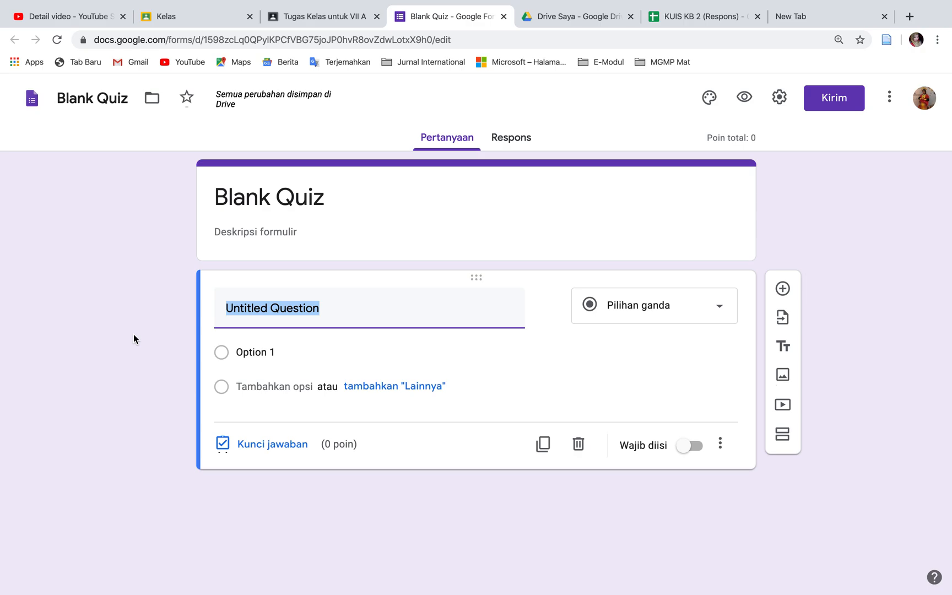
left_click(284, 208)
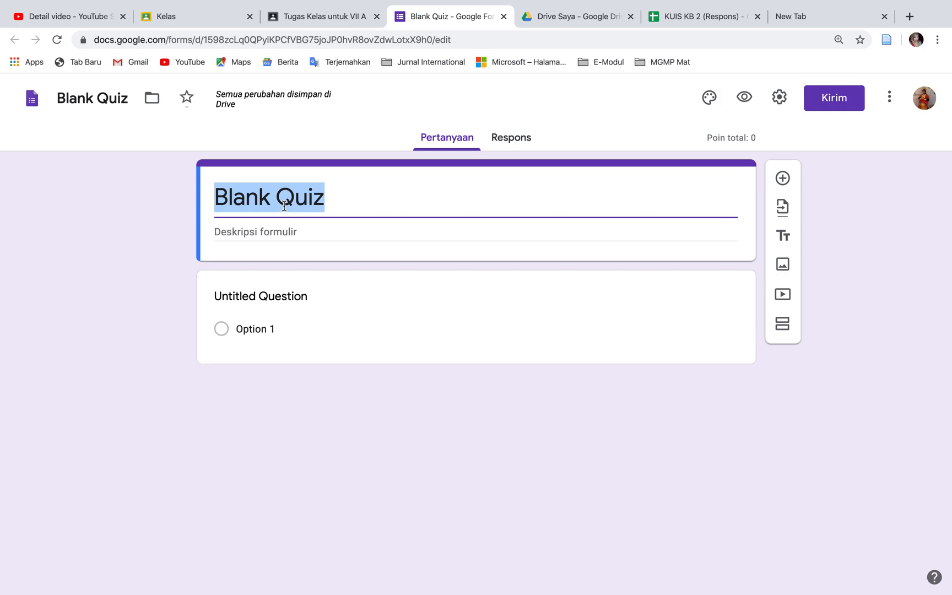
type("Kuis 1")
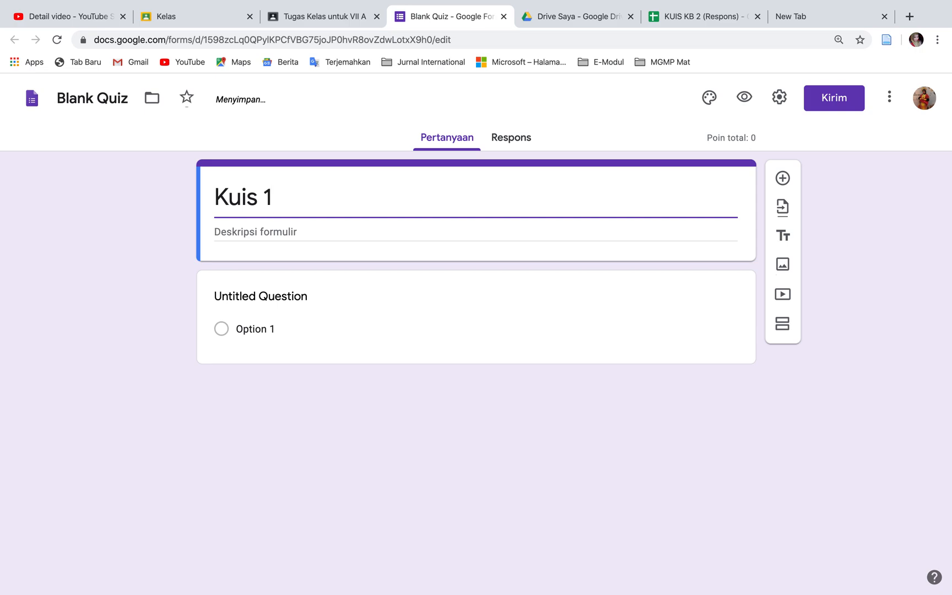
left_click(305, 227)
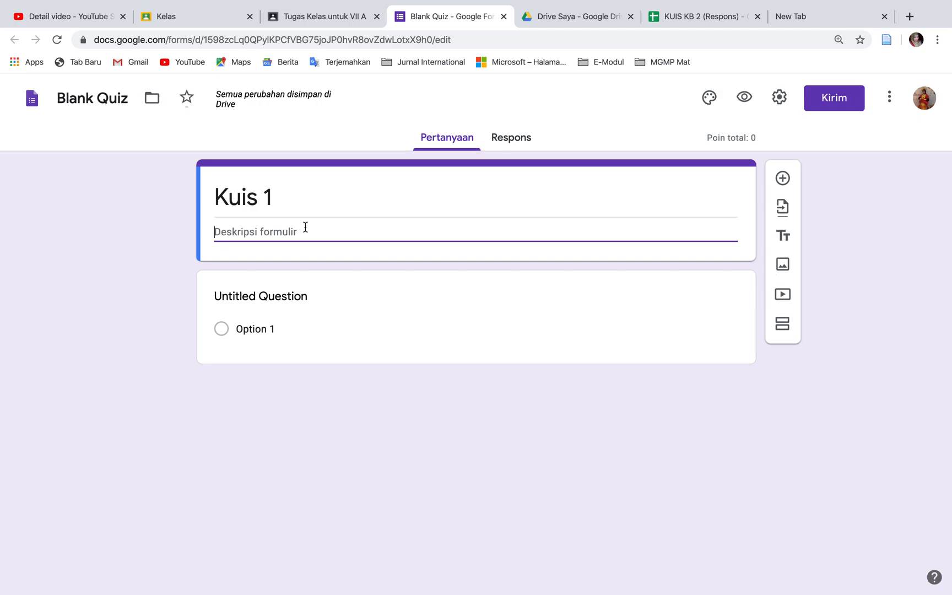
type("Mat")
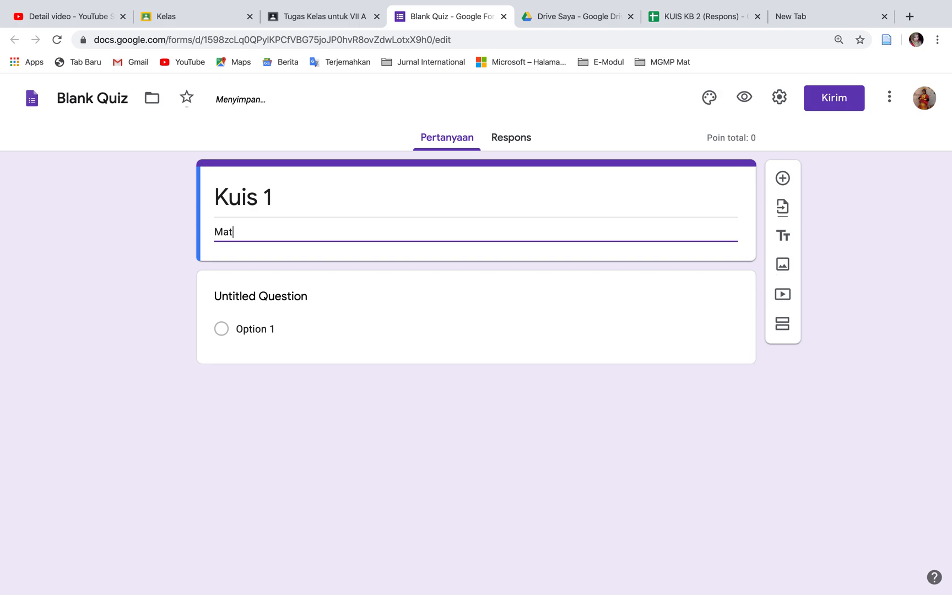
type("eri Lingkaran")
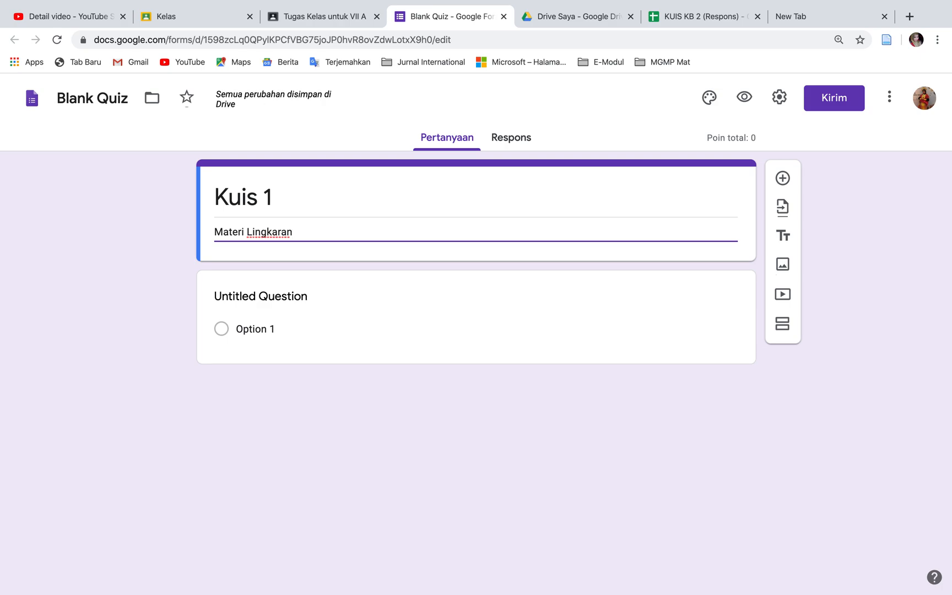
left_click(286, 301)
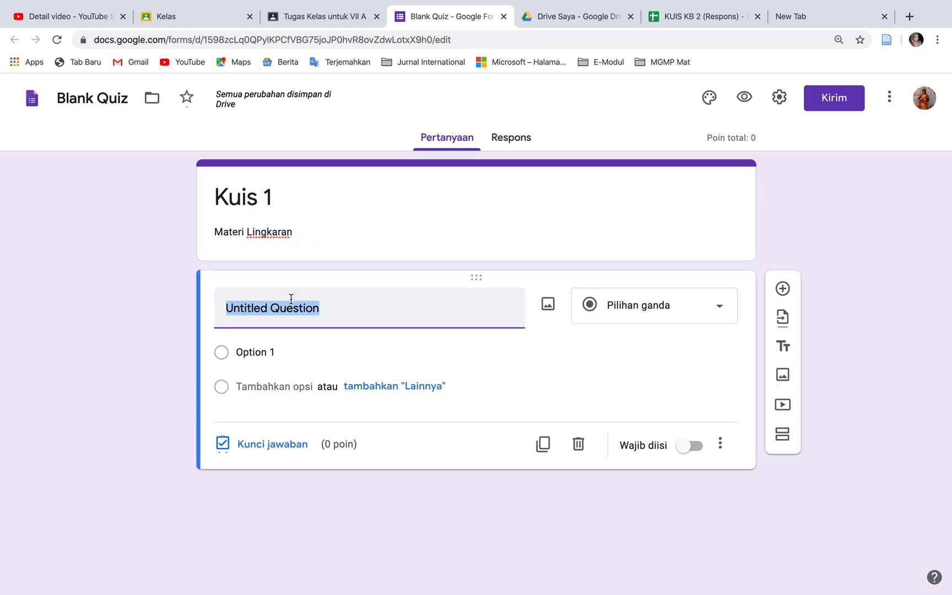
left_click(723, 319)
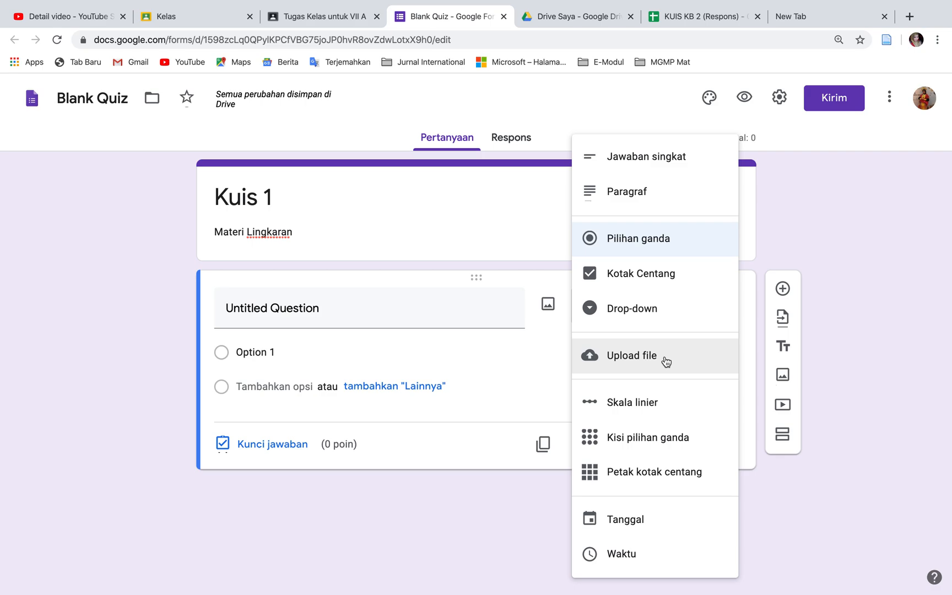
left_click(691, 252)
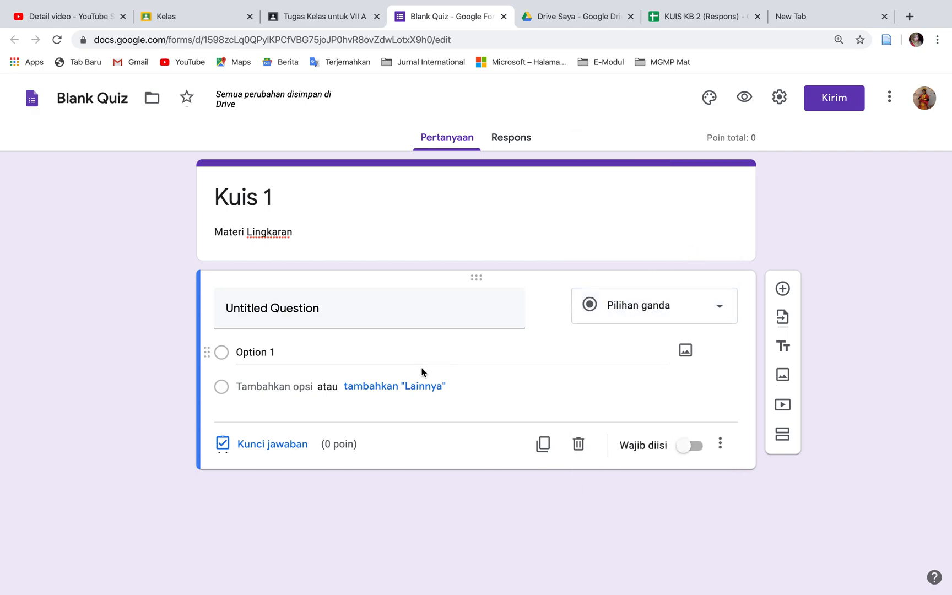
left_click(360, 318)
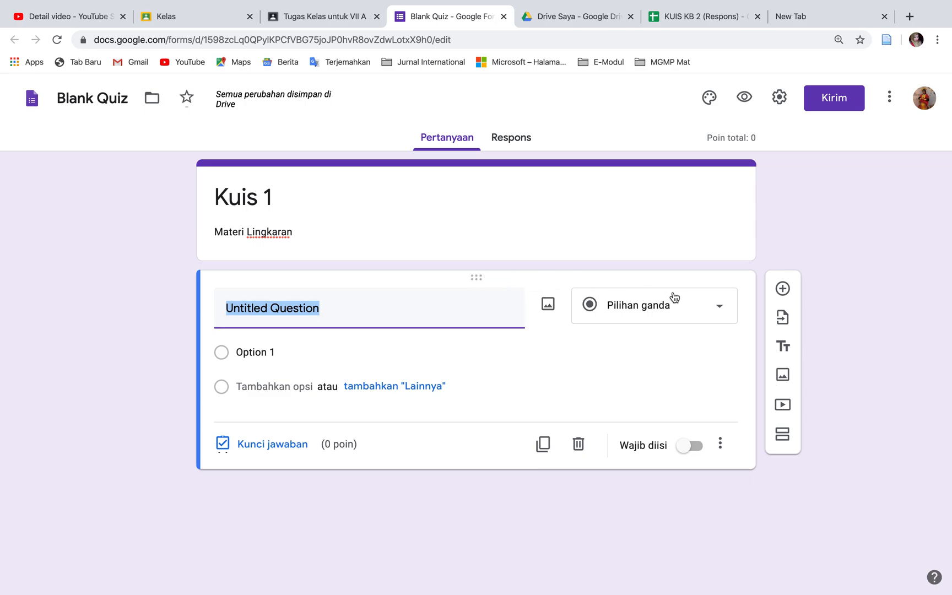
Add a second section to the form and change the first section's untitled question to a short answer (Jawaban singkat)
left_click(783, 438)
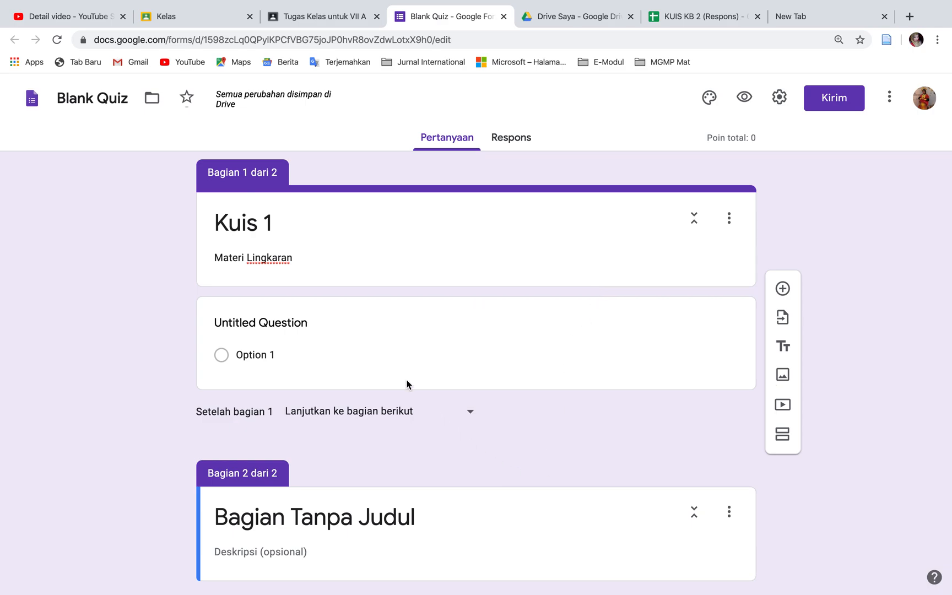
left_click(292, 322)
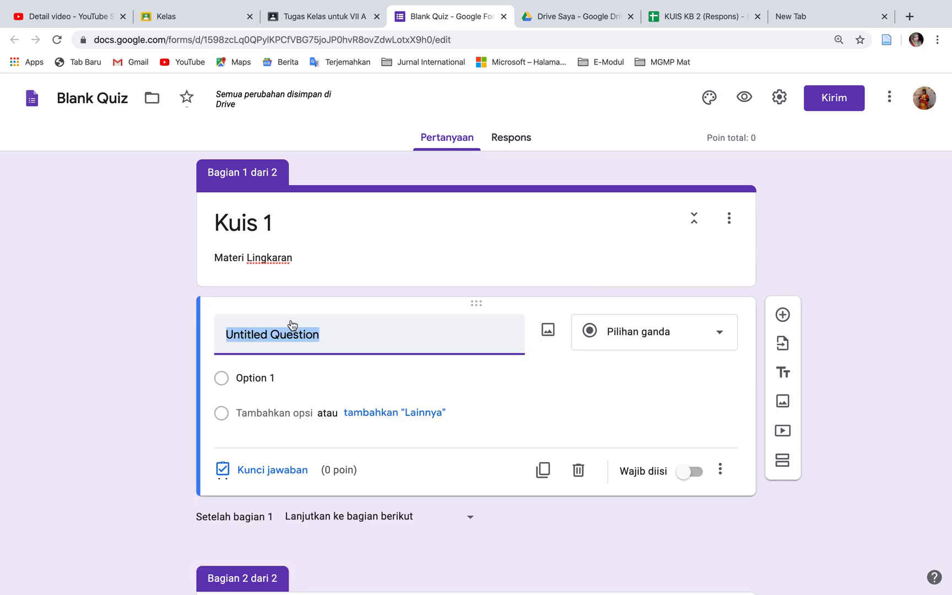
left_click(718, 334)
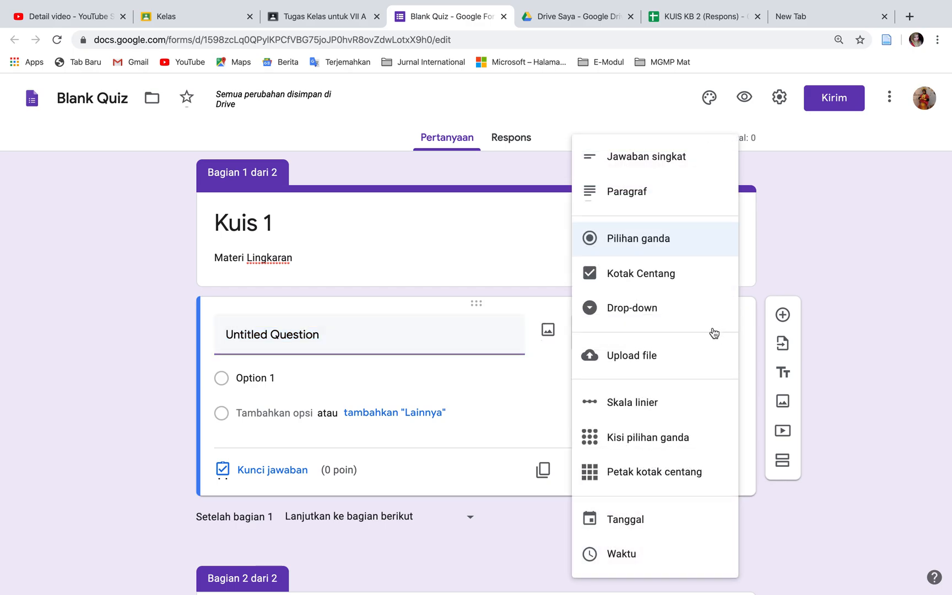
left_click(648, 164)
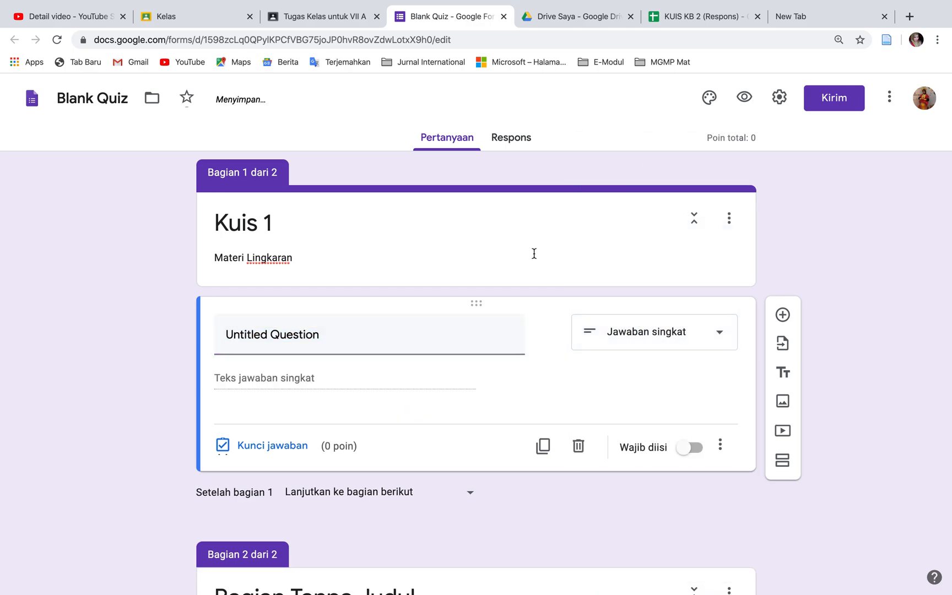
Name the short-answer question "Nama Siswa" and make it required
left_click(446, 327)
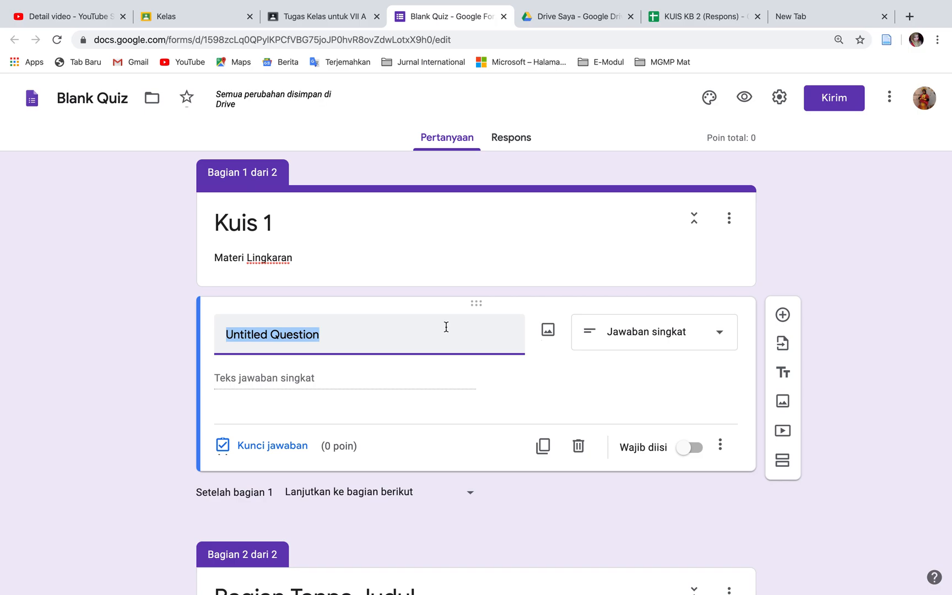
type("N")
type("ama")
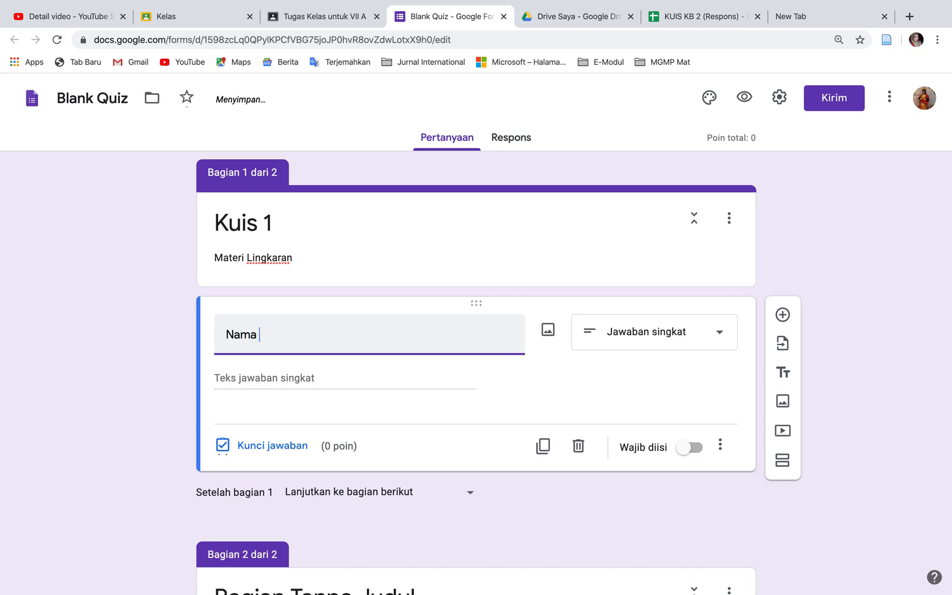
key("BackSpace")
key("BackSpace")
key("BackSpace")
type("Siswa")
key("BackSpace")
key("BackSpace")
key("BackSpace")
key("BackSpace")
key("BackSpace")
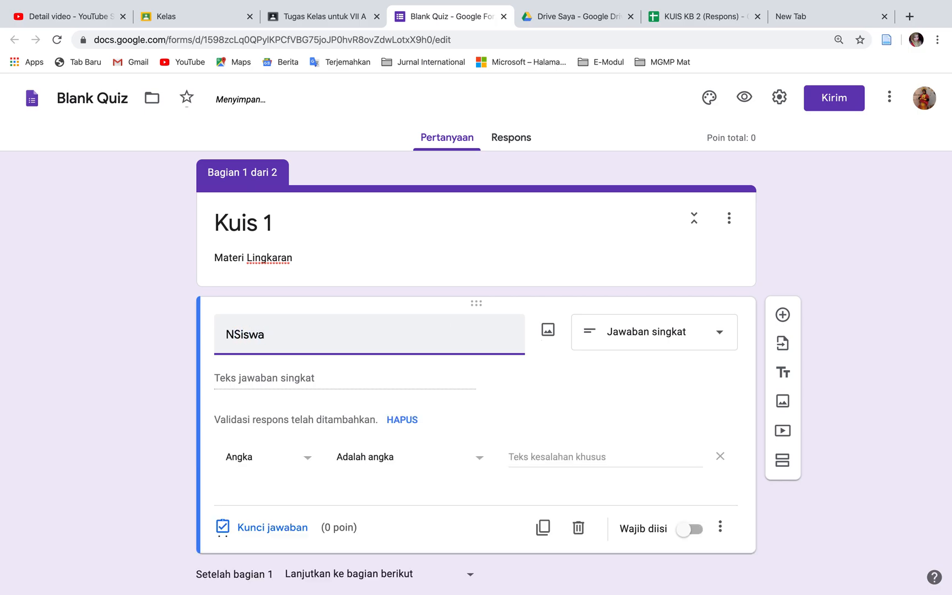
type("ama Siswa")
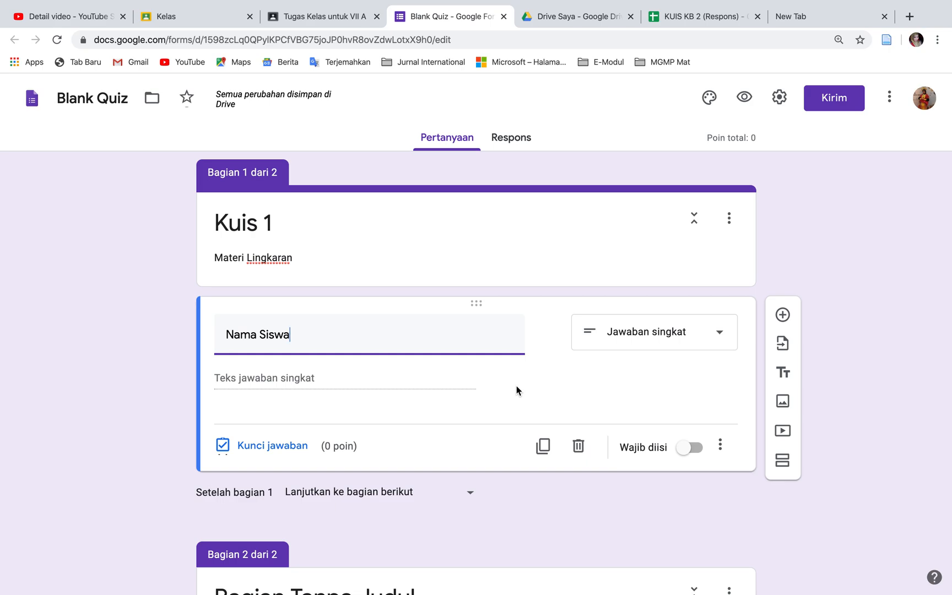
left_click(696, 451)
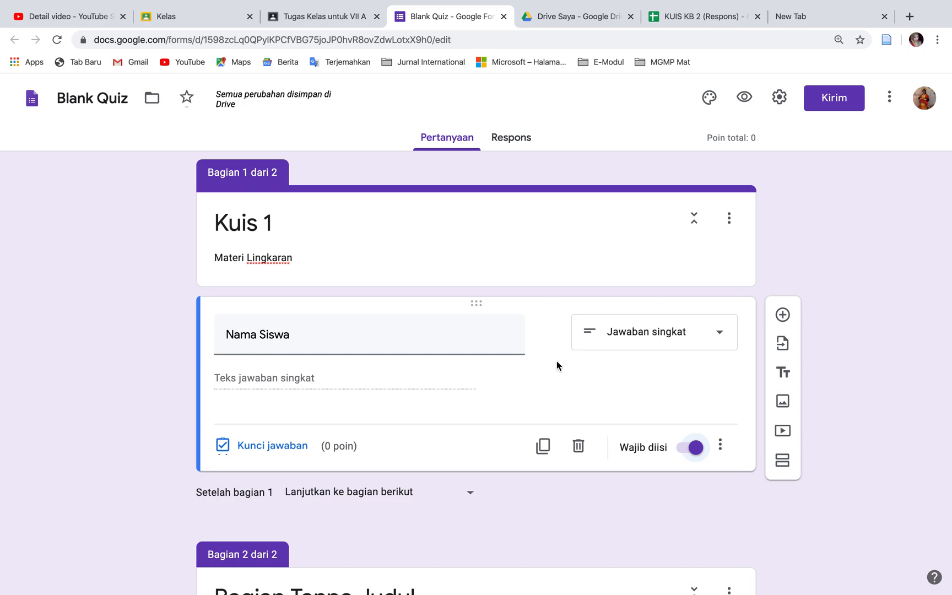
Add a required short-answer question "Kelas" below the Nama Siswa question
left_click(783, 315)
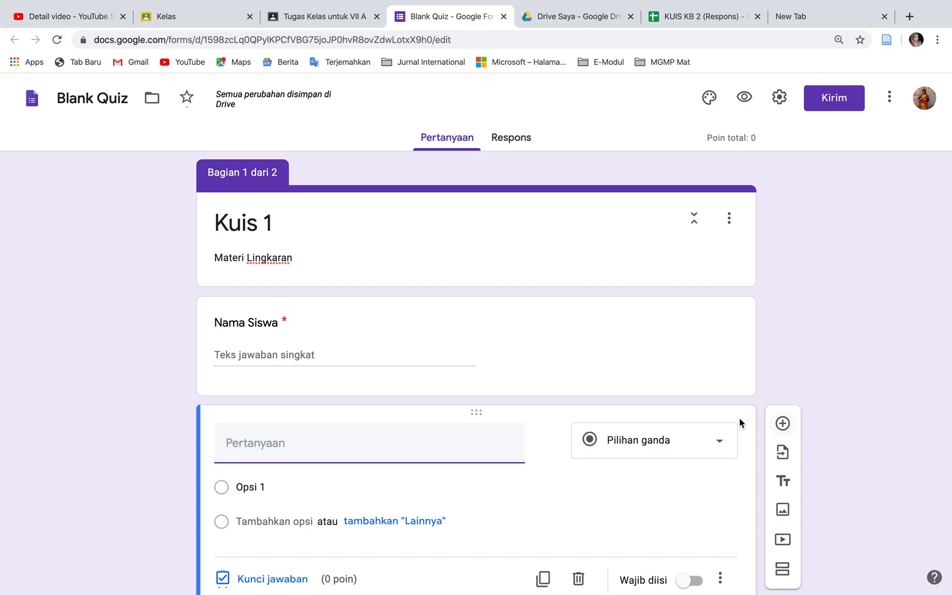
type("Kelas")
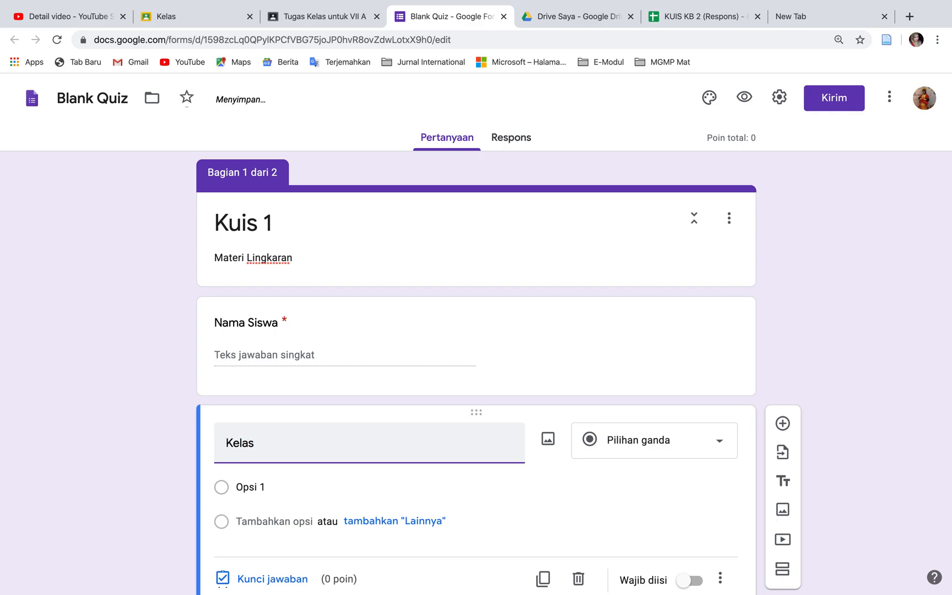
left_click(716, 443)
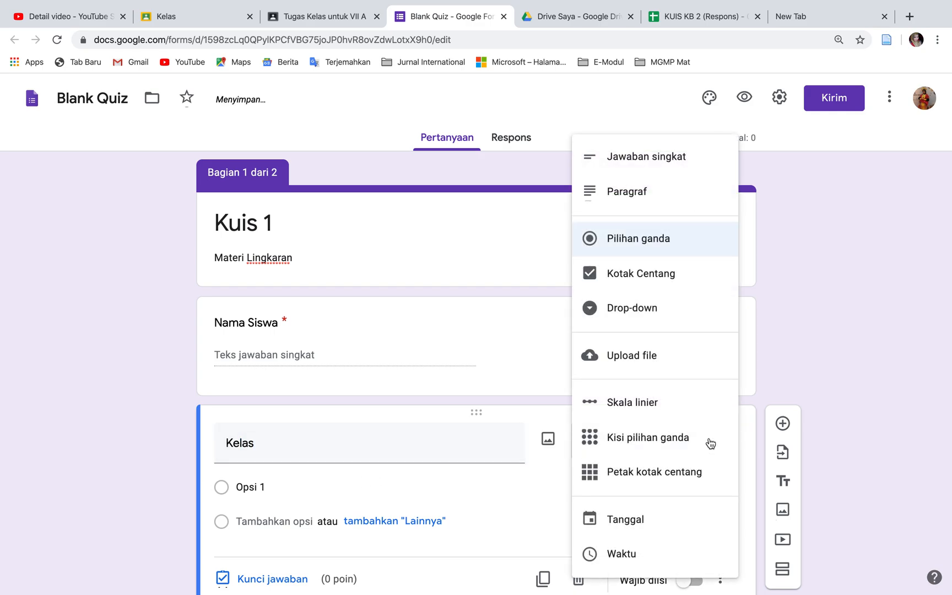
left_click(687, 171)
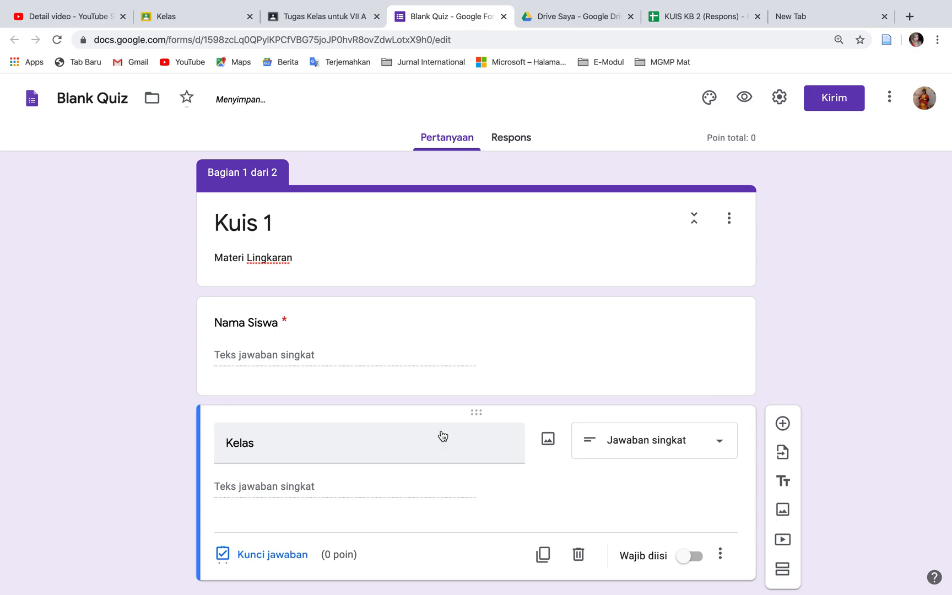
left_click(695, 555)
scroll(698, 559, "down", 2)
scroll(698, 561, "up", 1)
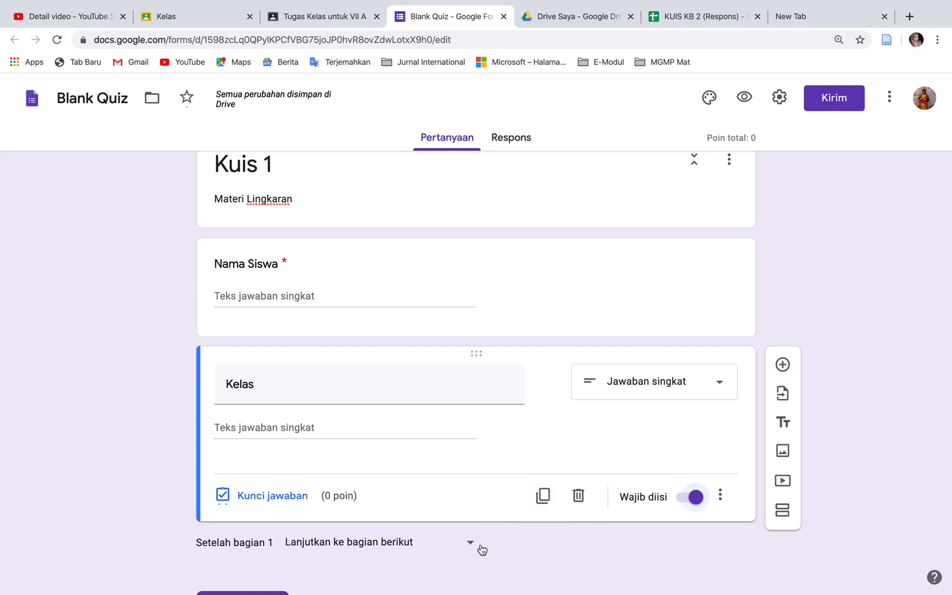
scroll(481, 548, "down", 1)
scroll(480, 548, "up", 2)
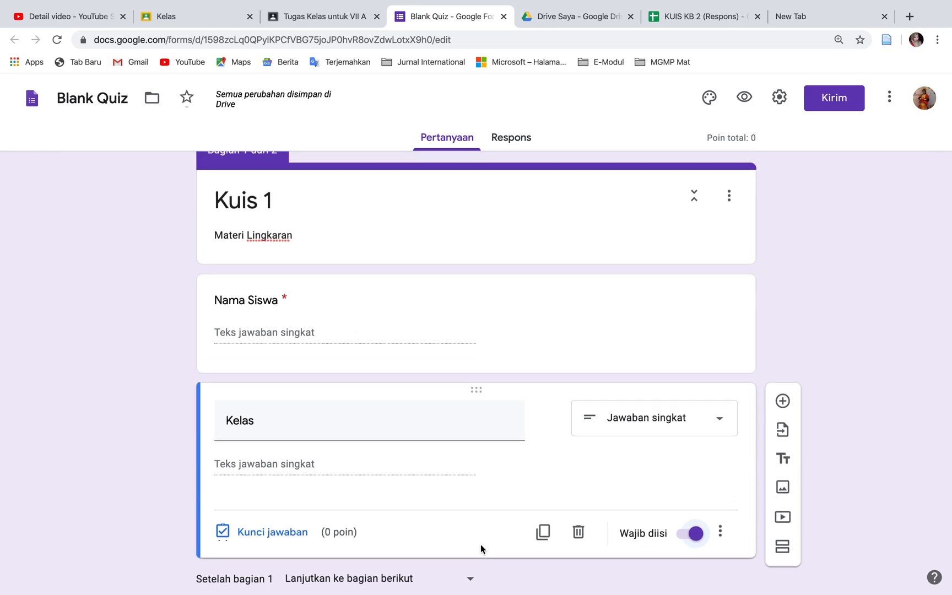
scroll(480, 544, "down", 4)
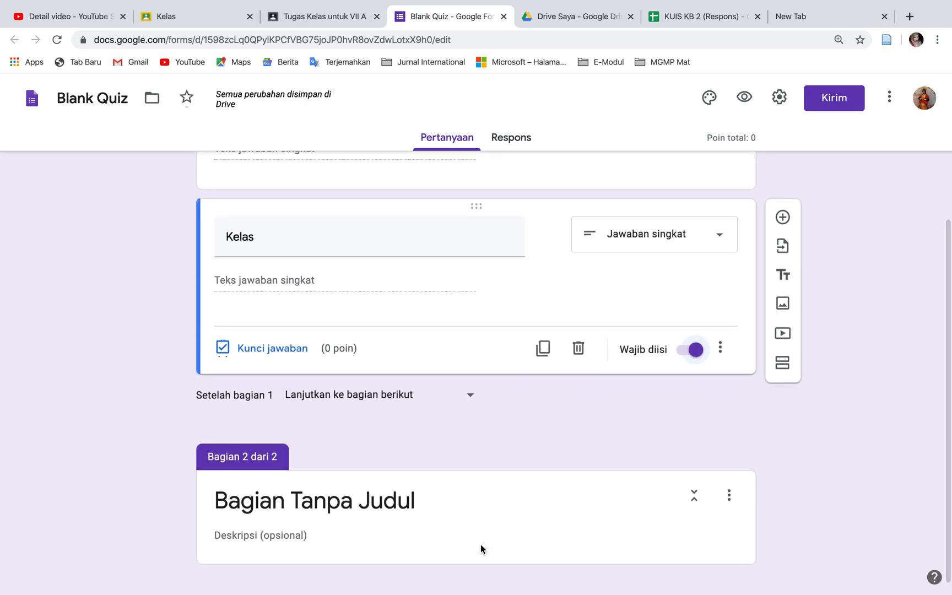
Title the form's second section "Pilihan Ganda"
left_click(426, 488)
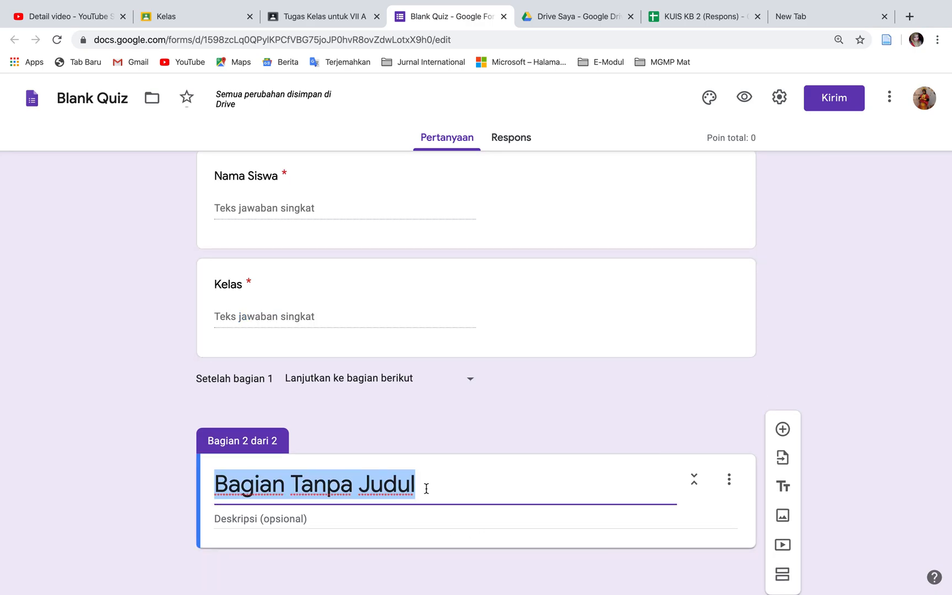
scroll(475, 302, "up", 3)
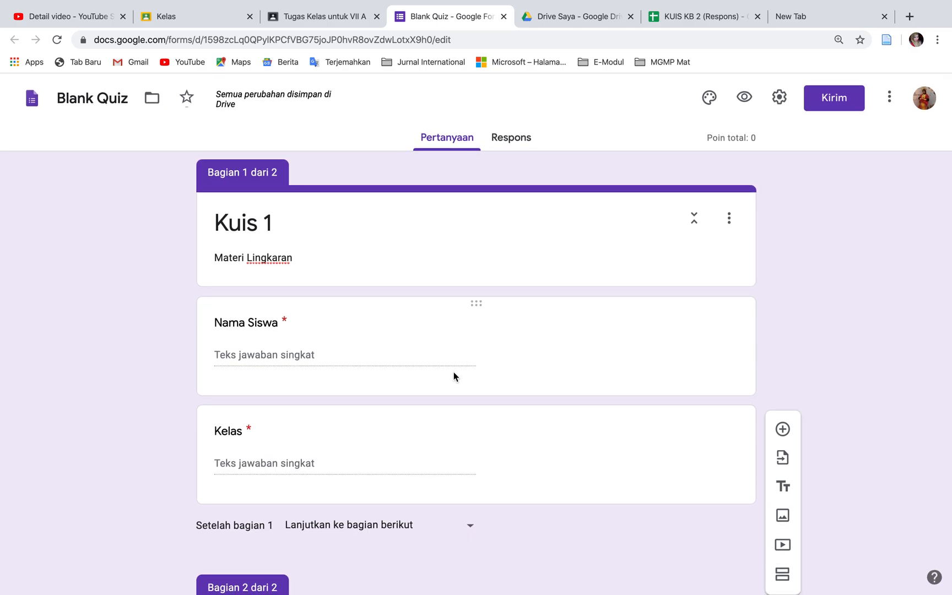
scroll(454, 377, "down", 3)
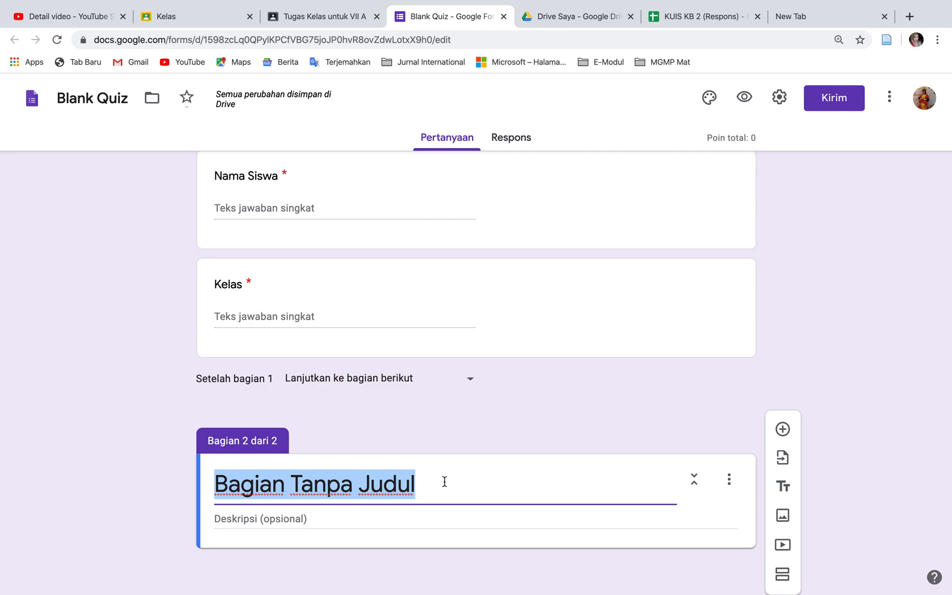
type("Pilihan")
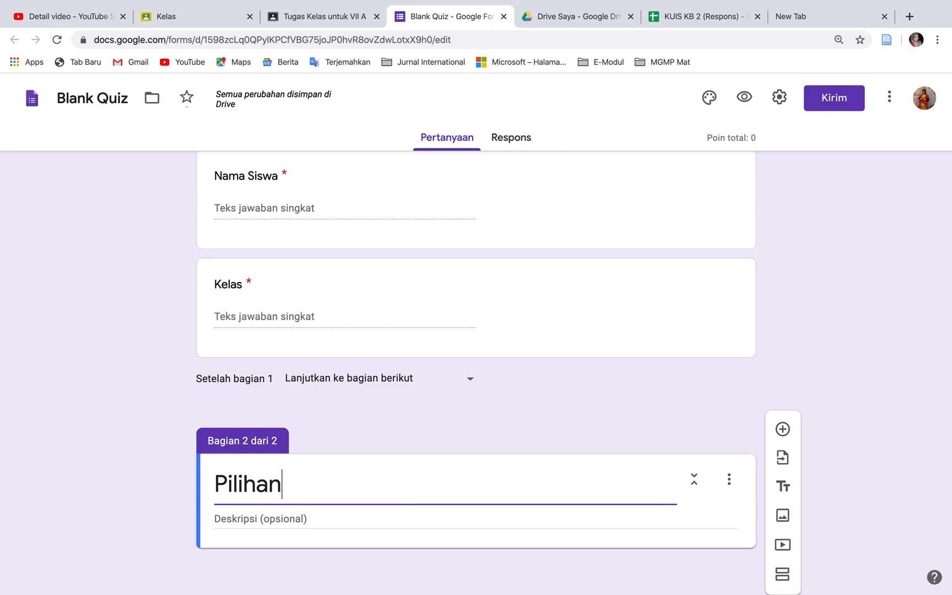
type(" Ganda")
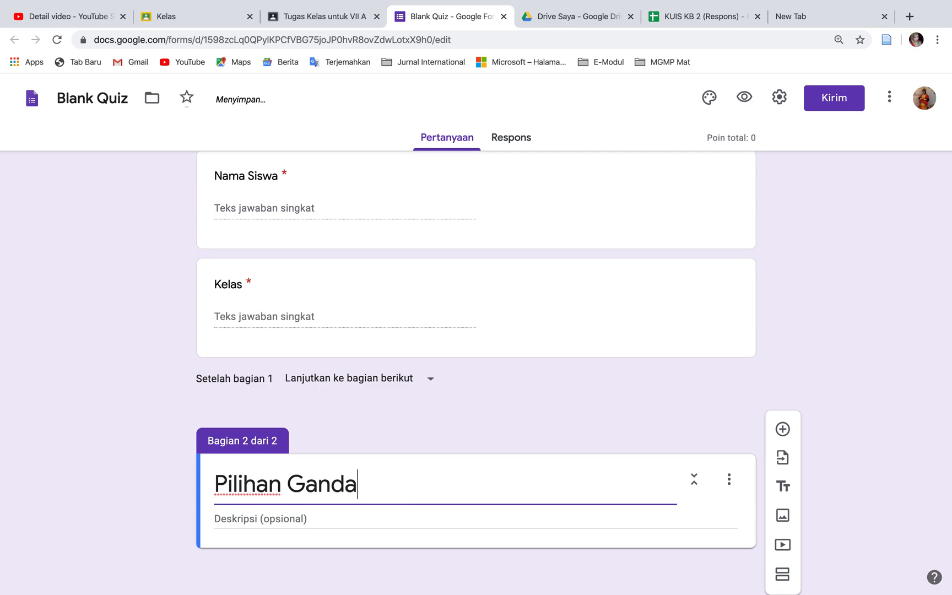
Enter "Silahkan memilih satu jawaban yang paling tepat" as the description of the Pilihan Ganda section
left_click(388, 518)
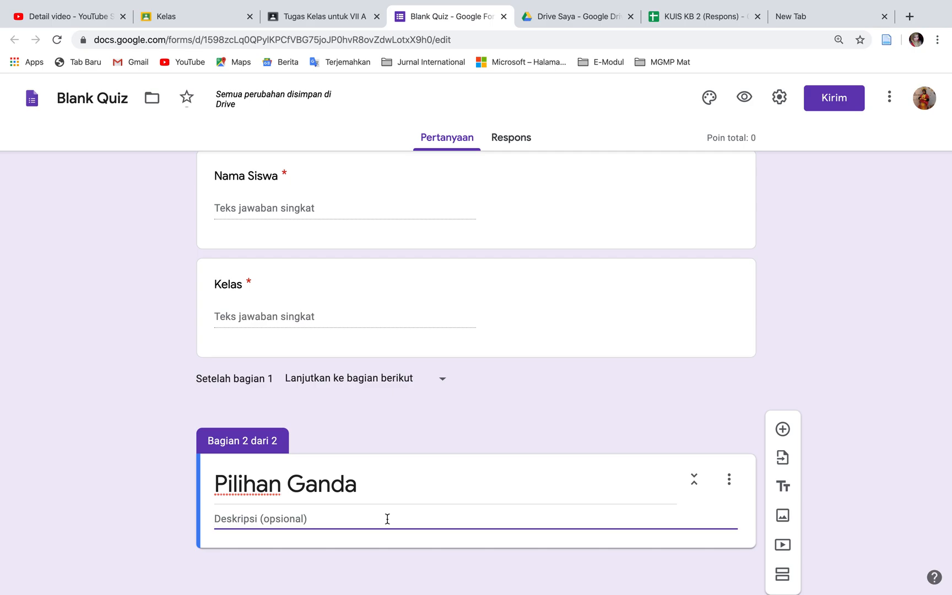
type("Silahkan memilih")
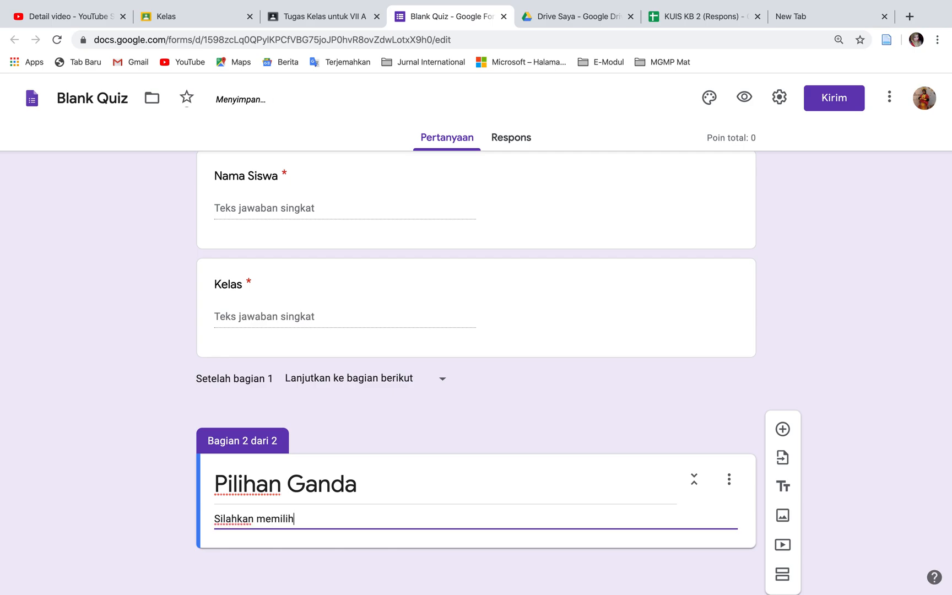
type("i=")
key("BackSpace")
key("BackSpace")
type("sa")
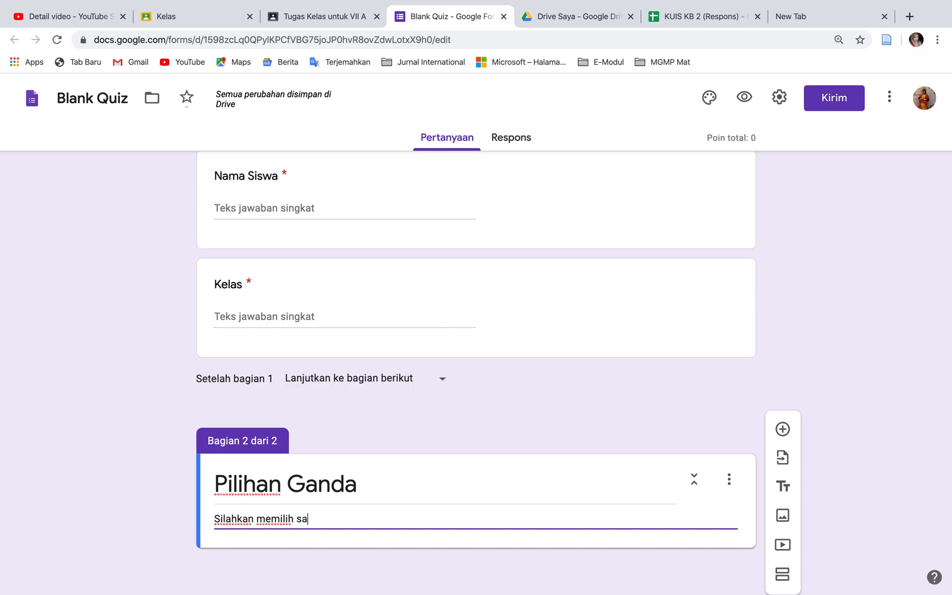
type("tu ")
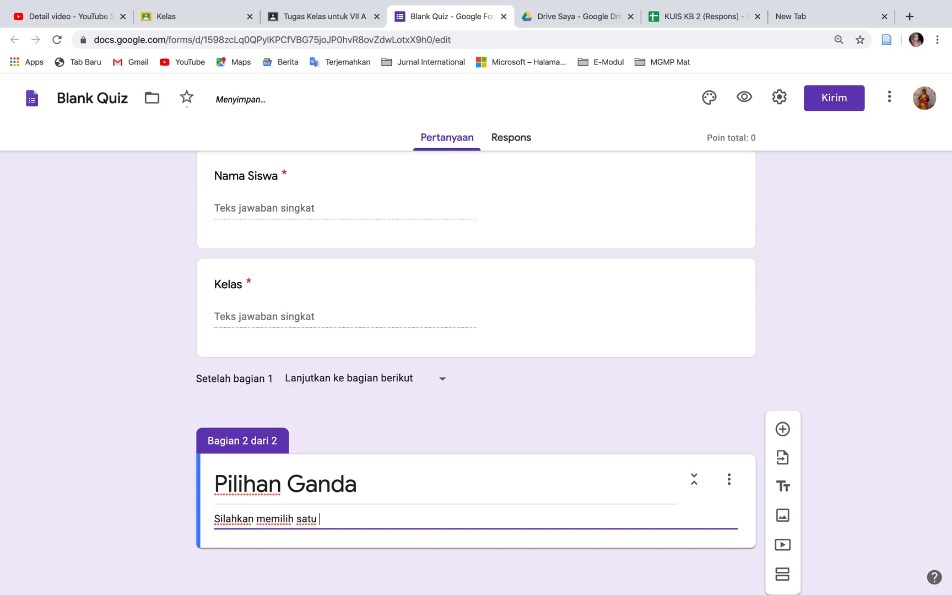
type("jawaban yang p")
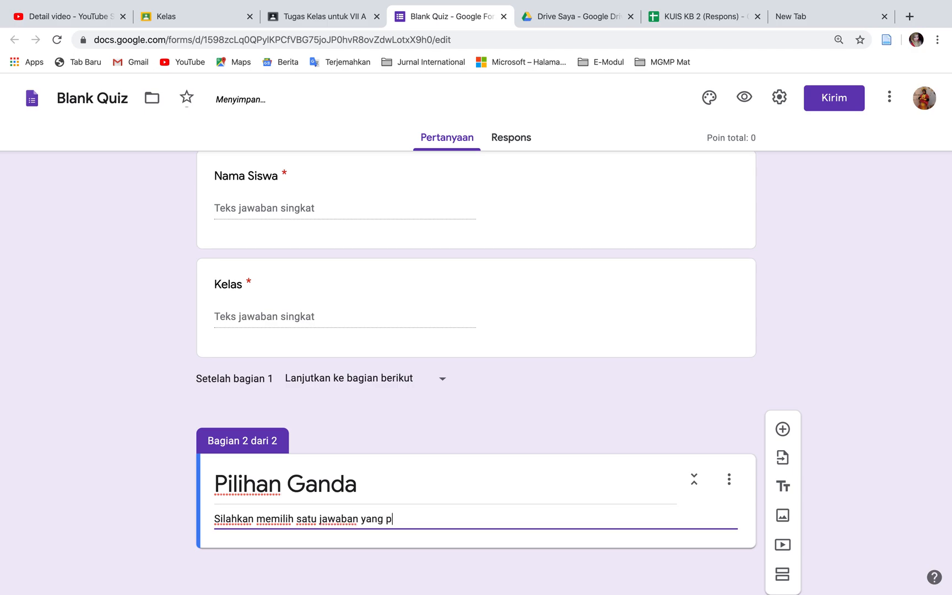
type("aling tepat")
Add a multiple-choice question to the Pilihan Ganda section reading "berapakah luas lingkaran yang memiliki jari-jari 7 cm"
left_click(782, 429)
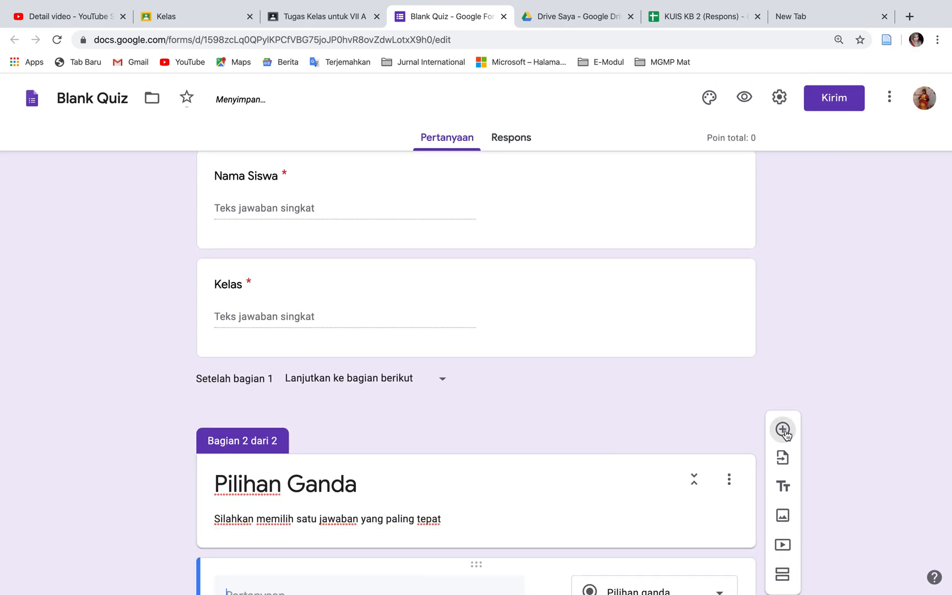
scroll(592, 483, "down", 4)
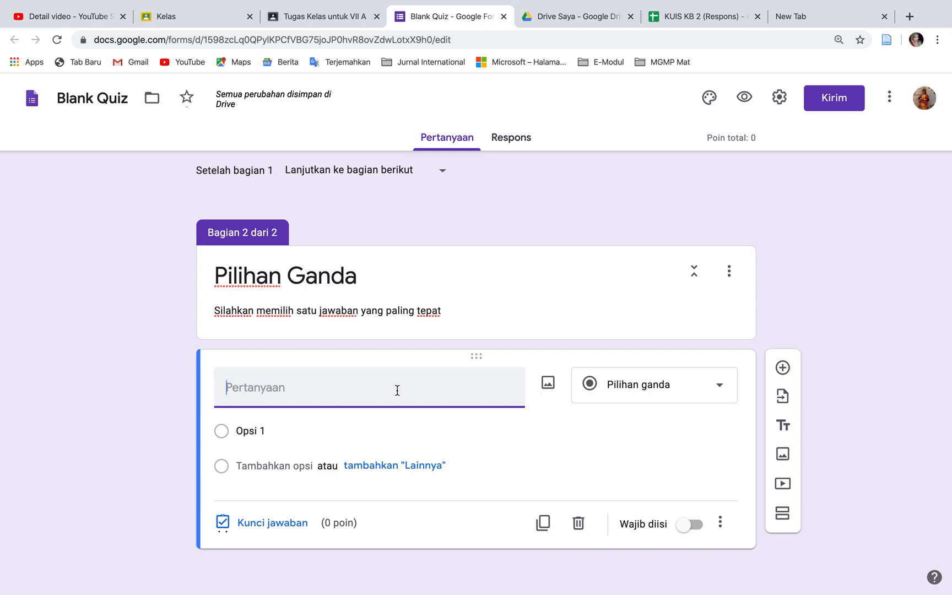
type("r")
key("BackSpace")
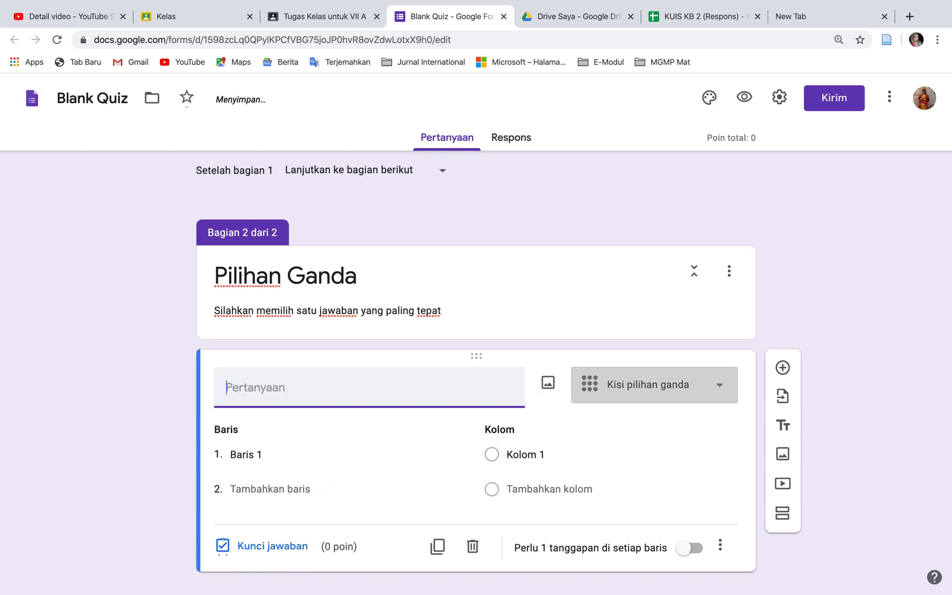
type("L")
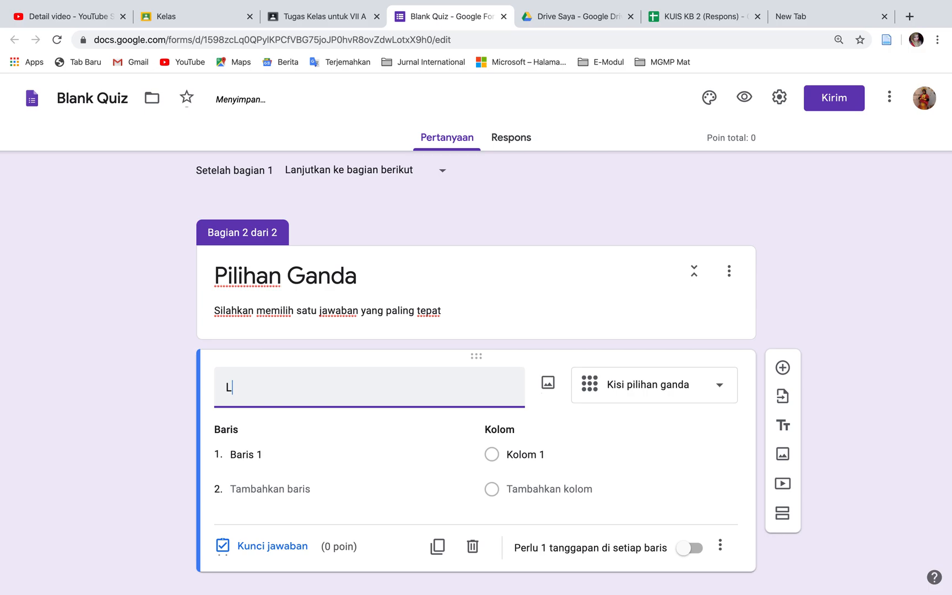
key("BackSpace")
type("berapakah luas ")
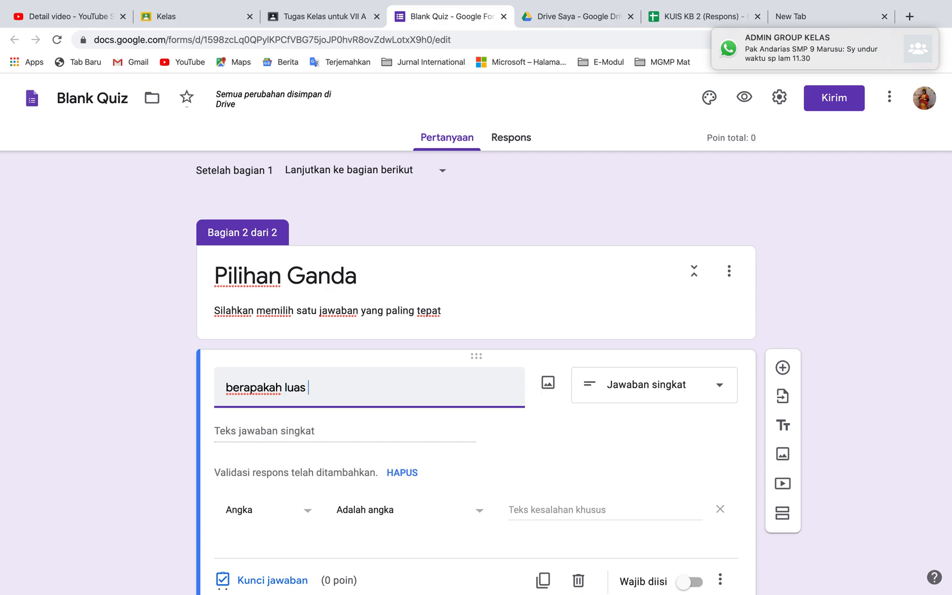
type("lingkaran")
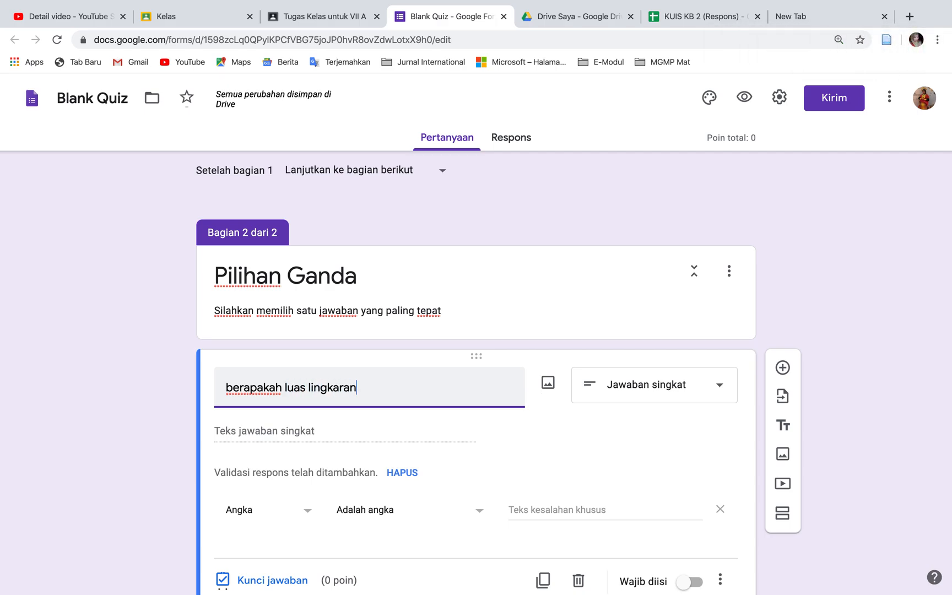
type("yang")
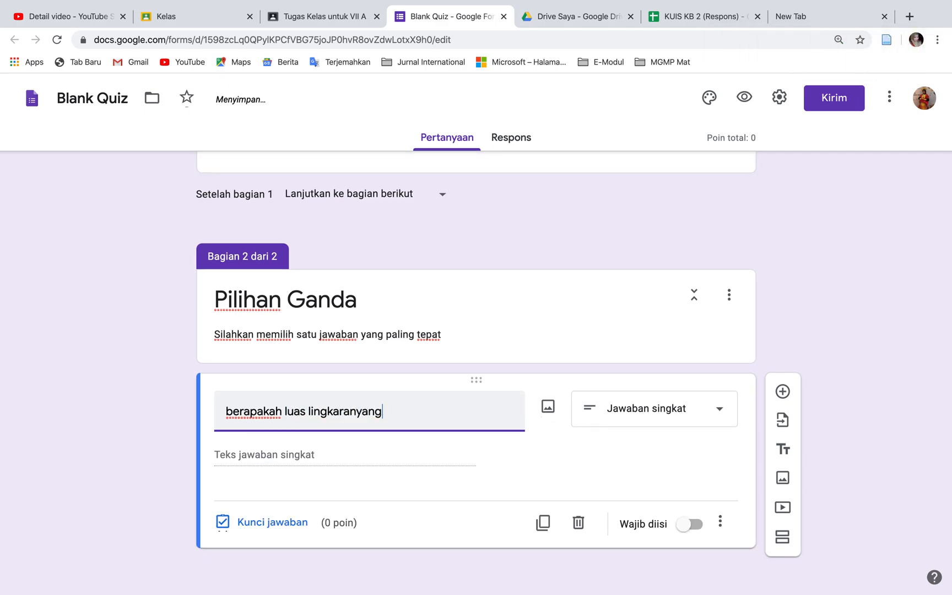
key("BackSpace")
key("BackSpace")
key("BackSpace")
key("BackSpace")
type("y")
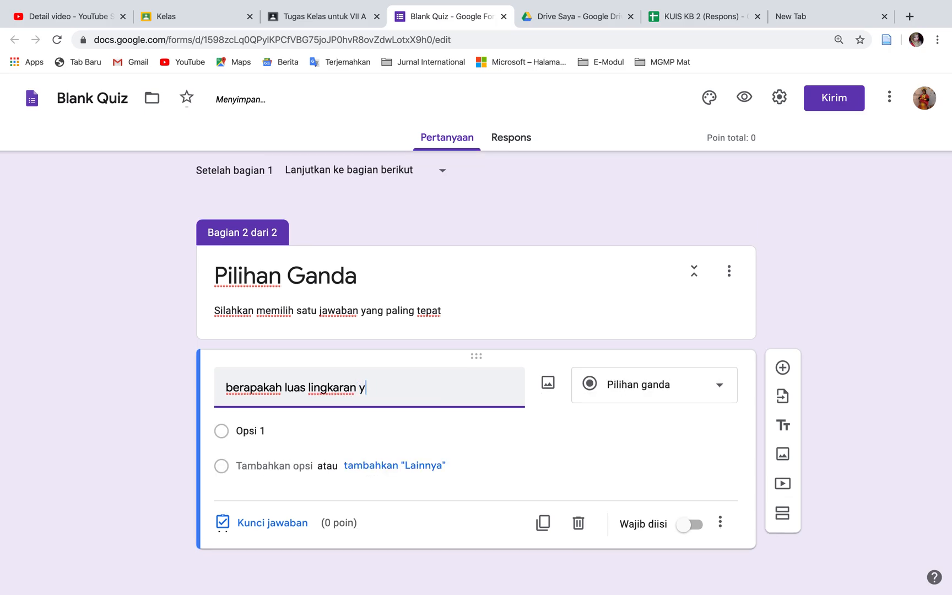
type("ang memili")
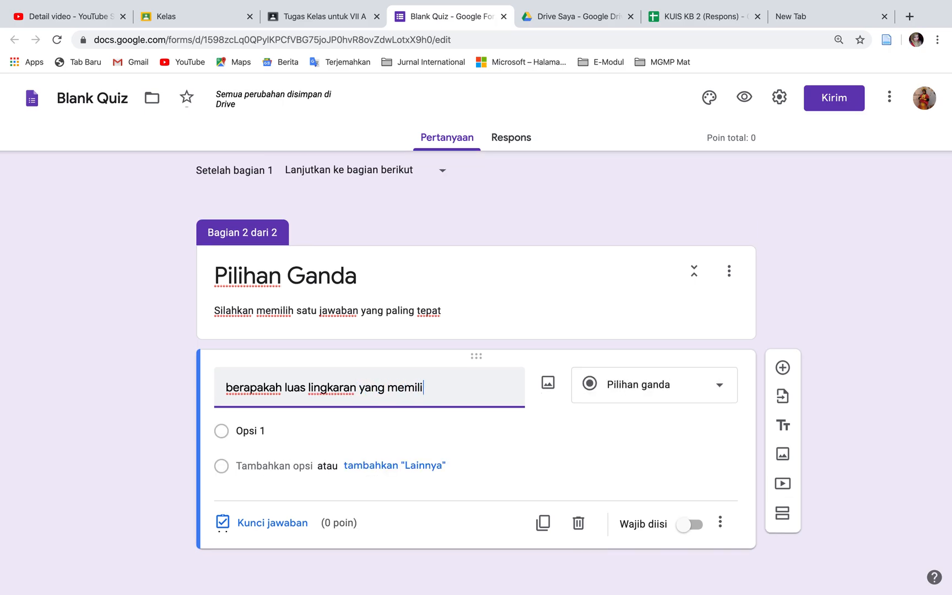
type("ki jari-jari")
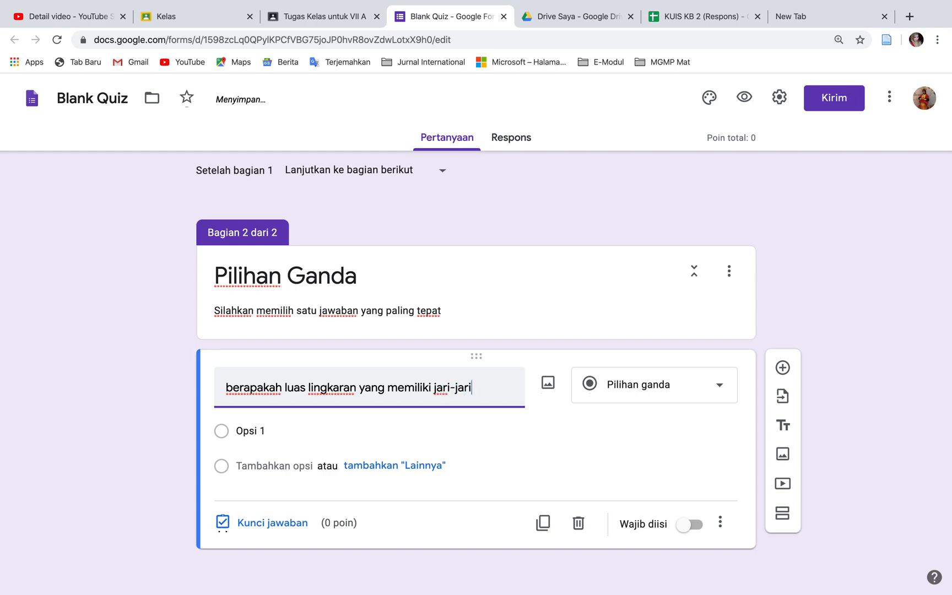
type(" 7 cm")
Give the circle-area question four answer options: 21 cm, 35 cm, 40 cm and 50 cm
left_click(261, 429)
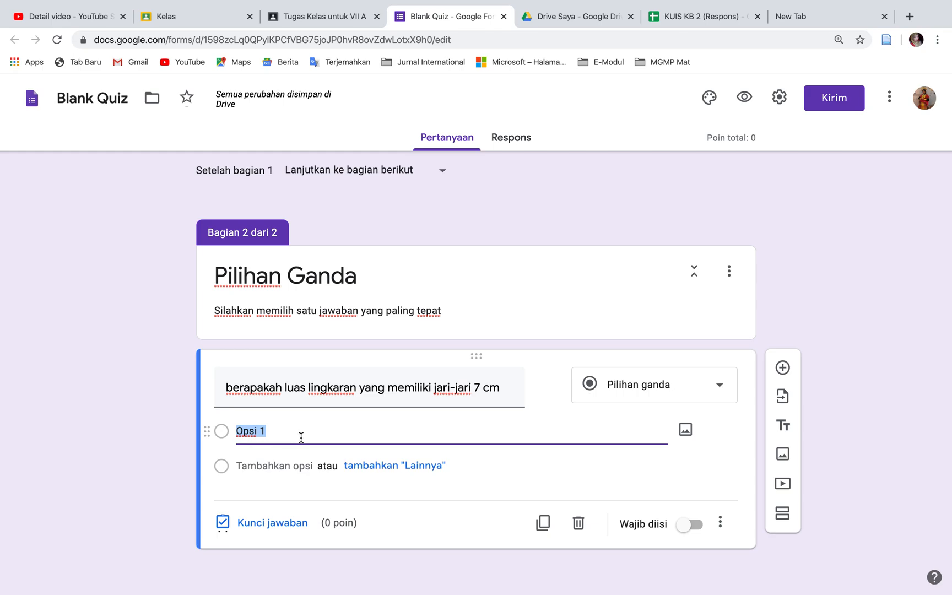
type("21 cm")
left_click(286, 465)
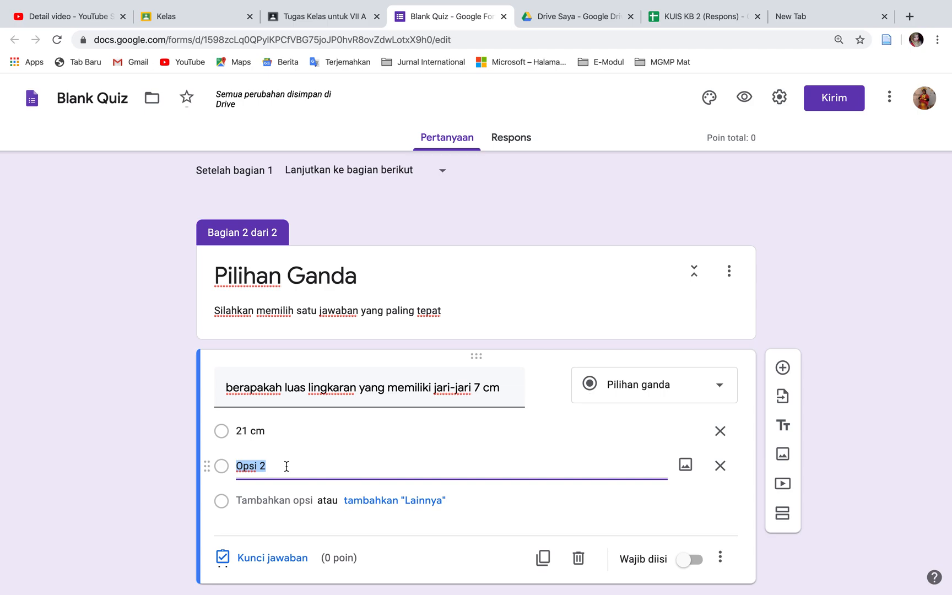
type("35 cm")
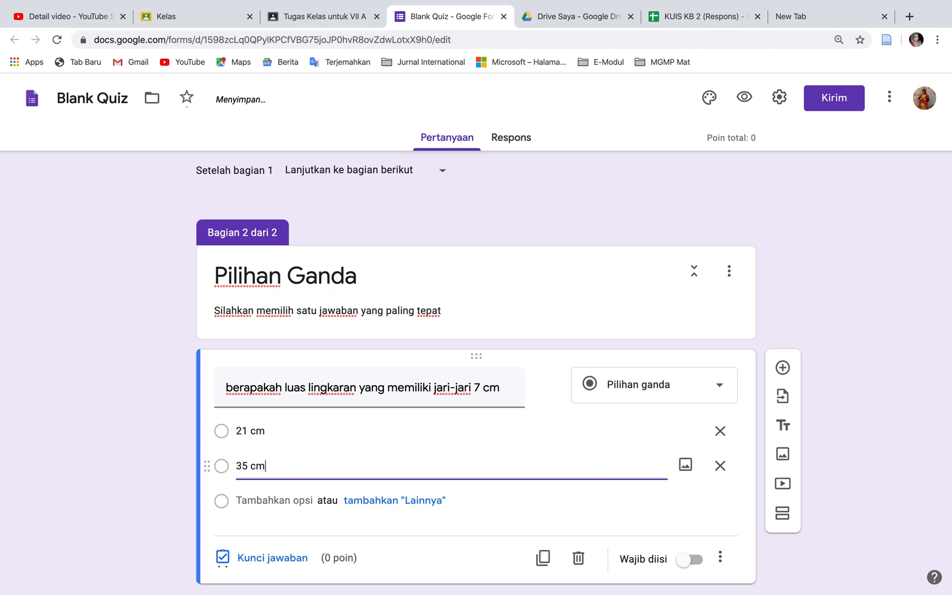
left_click(294, 501)
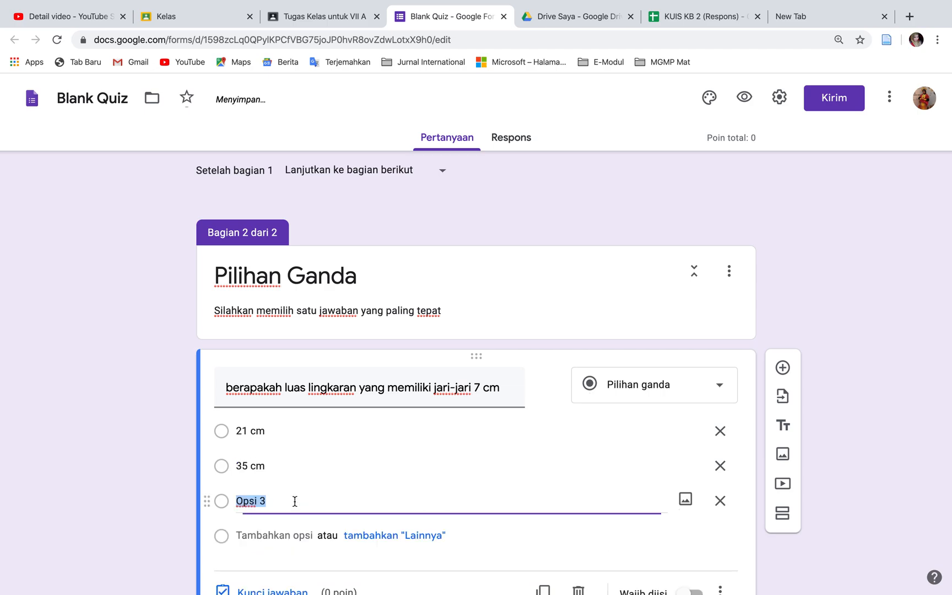
type("40 cm")
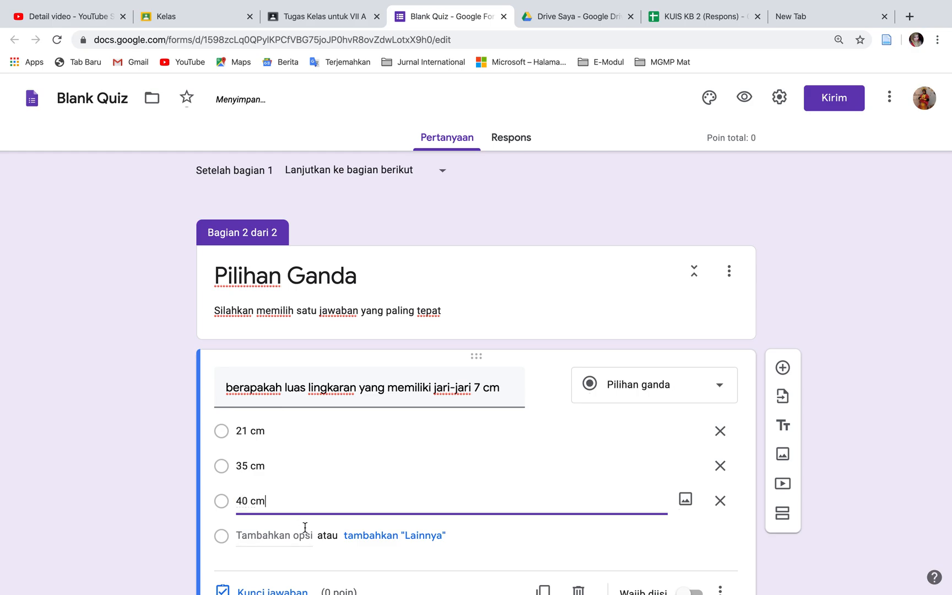
left_click(305, 533)
type("50 cm")
Set the answer key of the circle-area question to 35 cm, worth 1 point
scroll(476, 373, "down", 2)
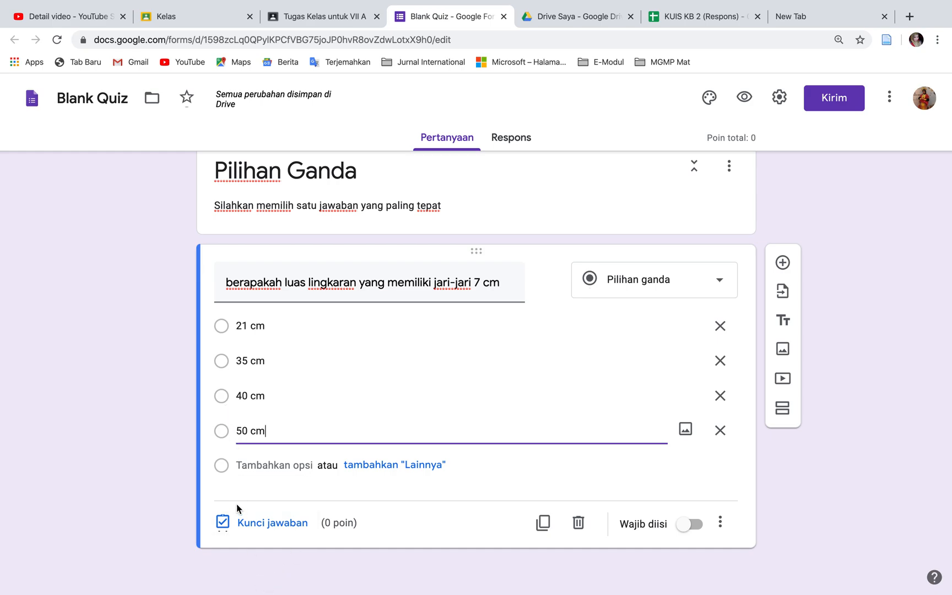
left_click(245, 526)
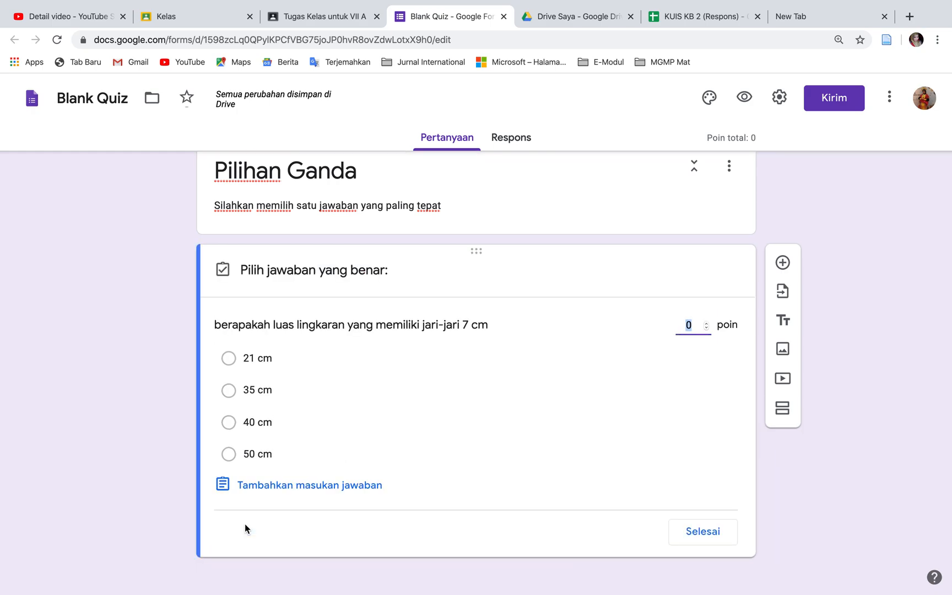
left_click(229, 390)
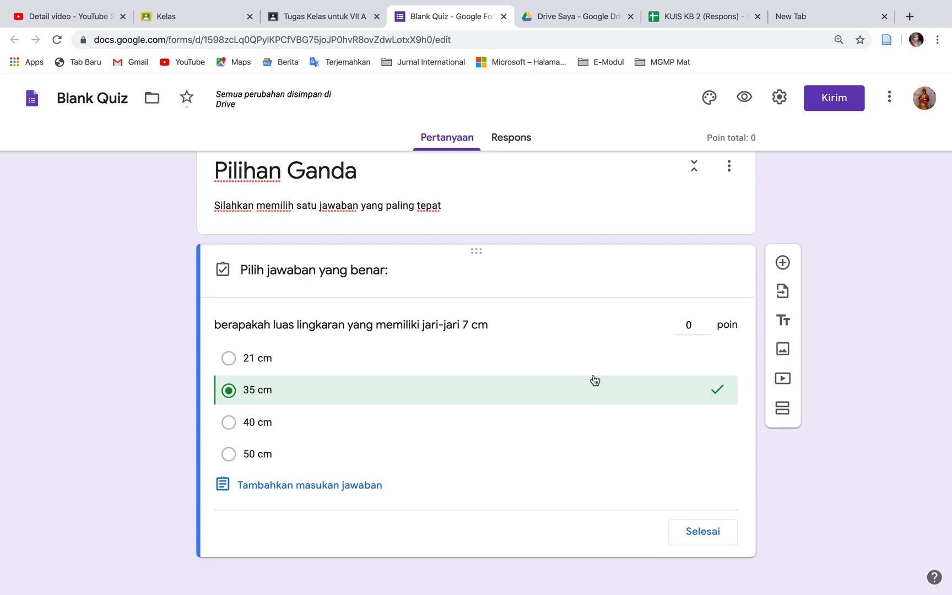
left_click(703, 327)
type("1")
left_click(728, 544)
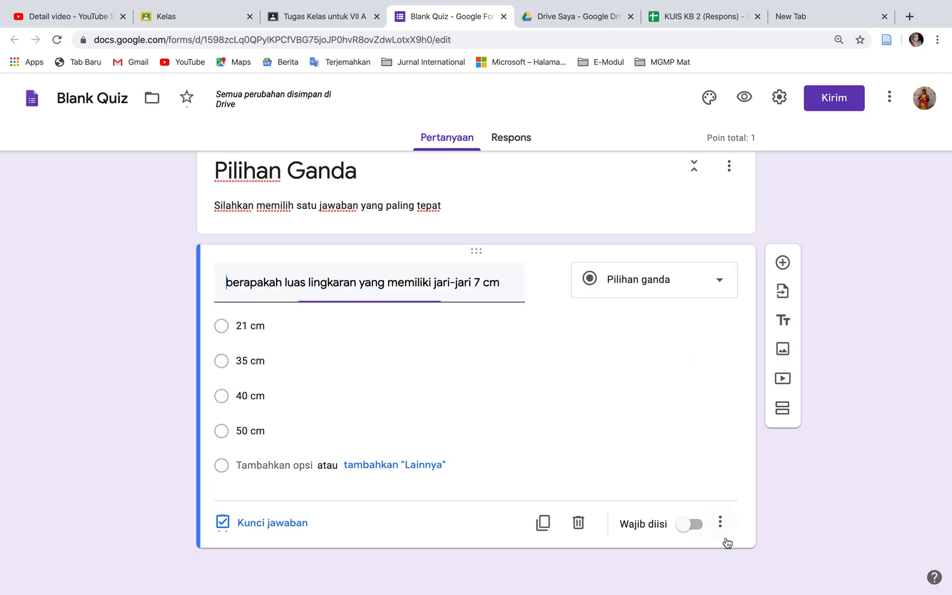
left_click(494, 297)
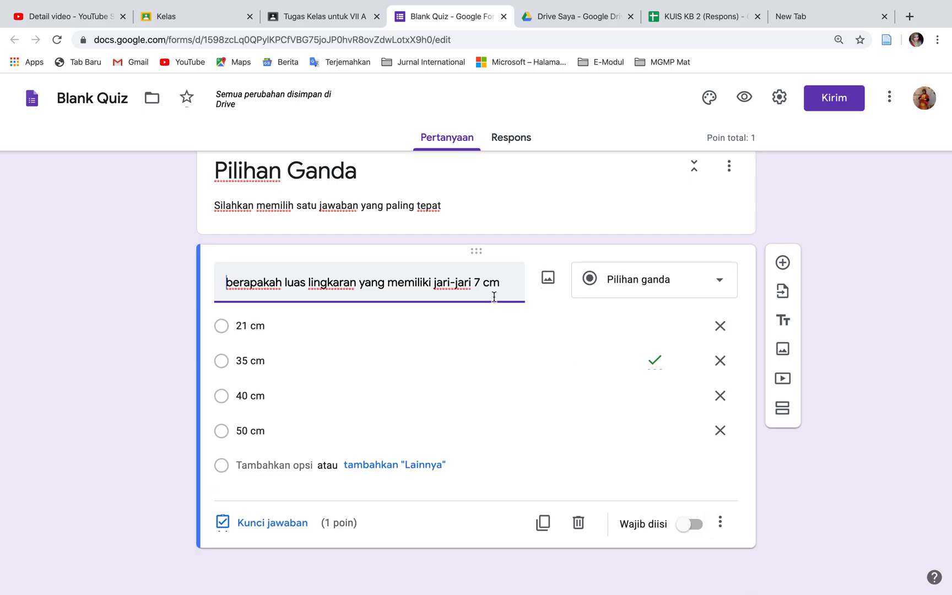
left_click(548, 279)
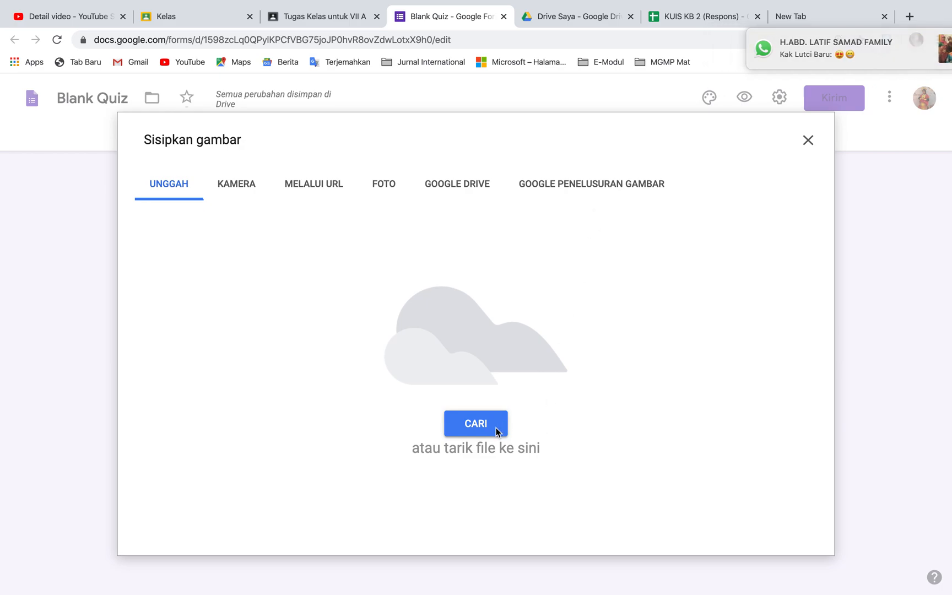
left_click(808, 146)
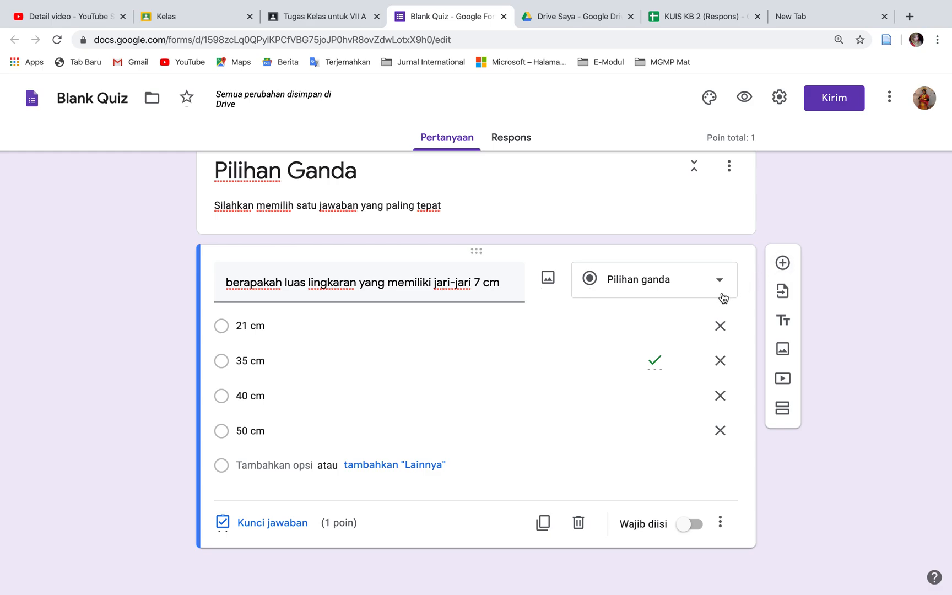
left_click(782, 263)
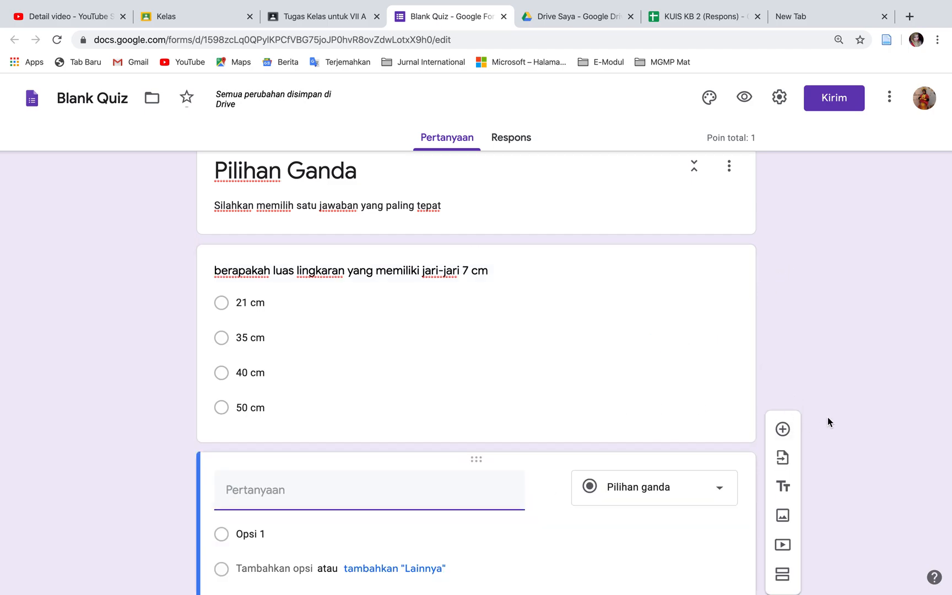
key("super+z")
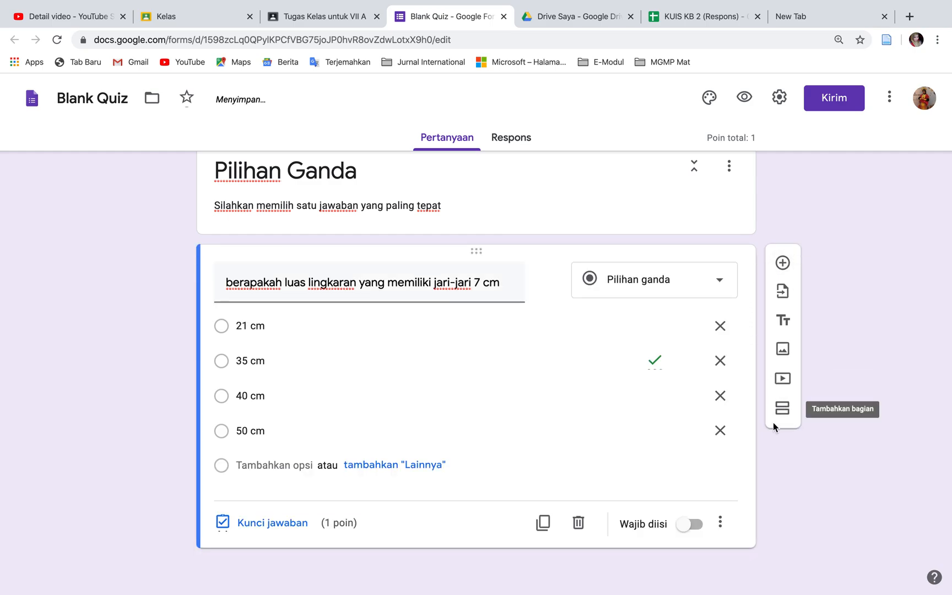
Add a new section after the Pilihan Ganda section and make the circle-area question required
left_click(782, 410)
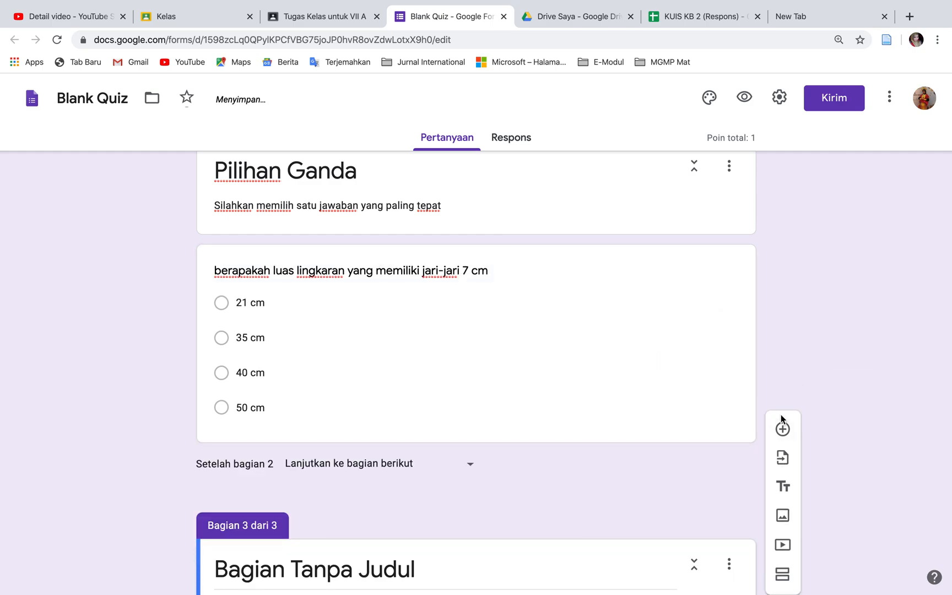
left_click(673, 334)
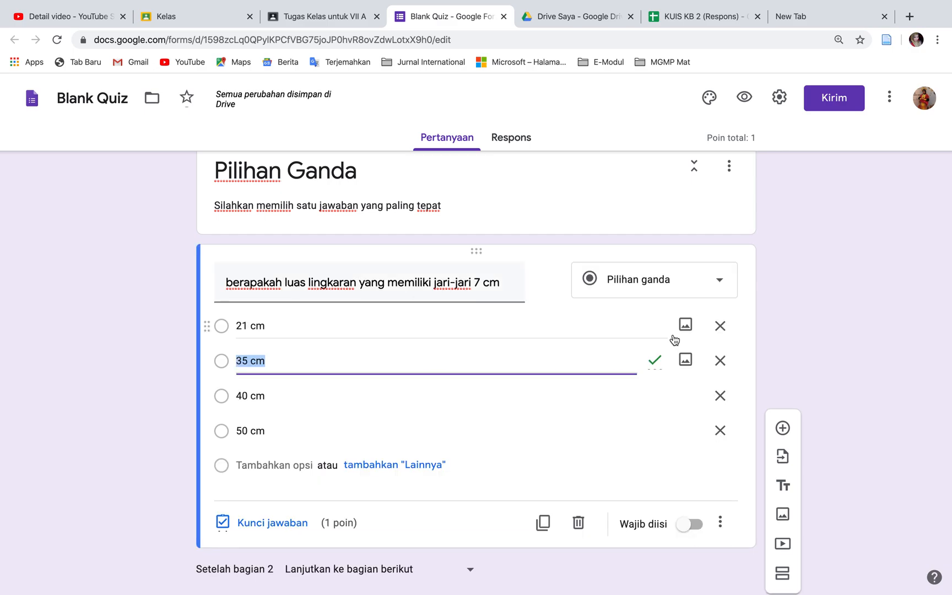
left_click(696, 527)
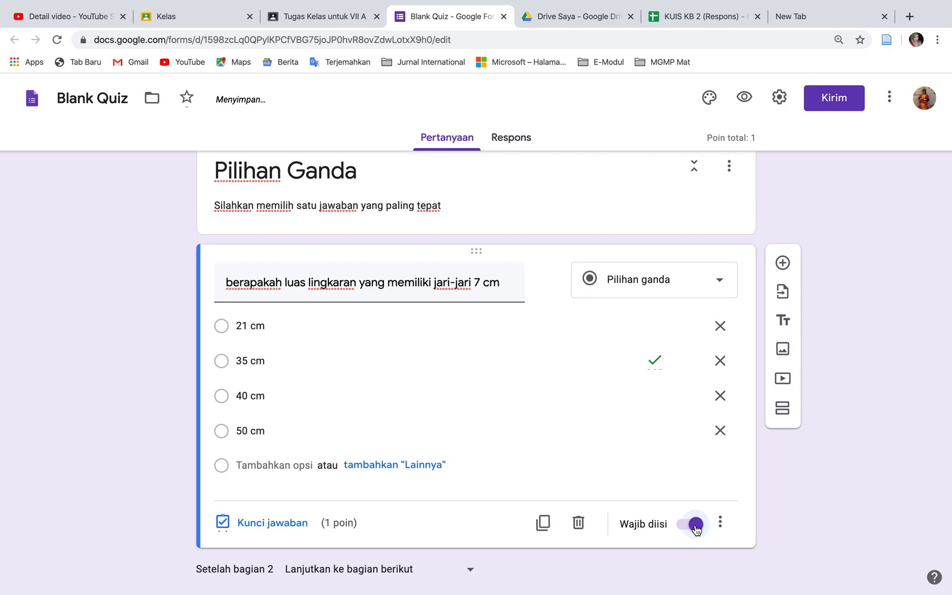
Title the new third section "Essai"
scroll(747, 535, "down", 3)
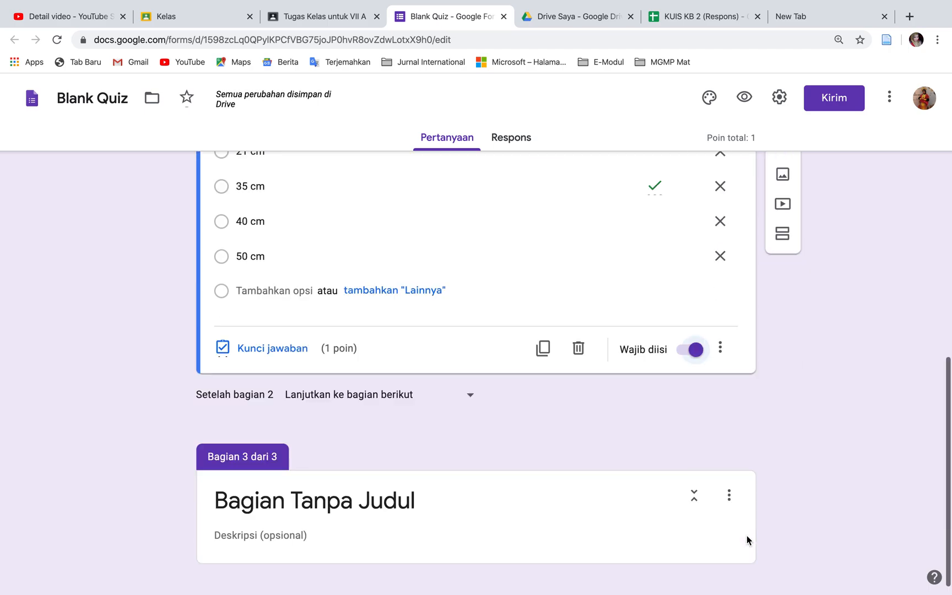
left_click(529, 481)
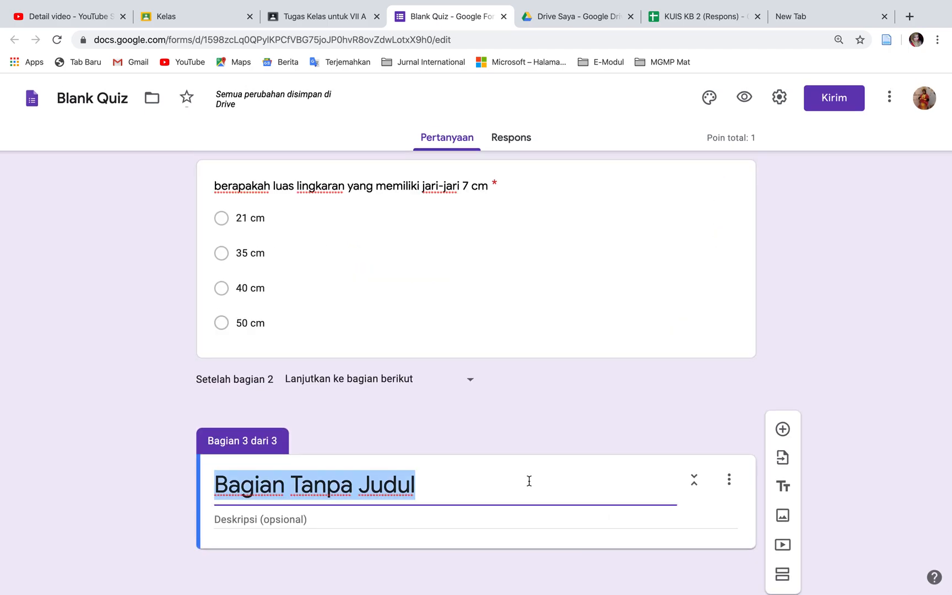
type("Essai")
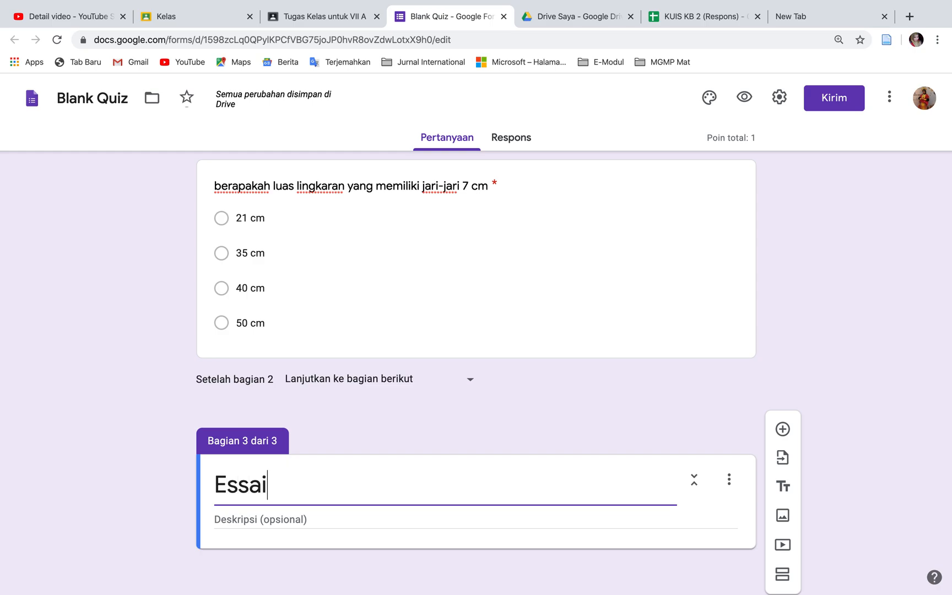
Enter "Silahkan mengisi sesuai pengetahuan kalian" as the description of the Essai section
left_click(488, 519)
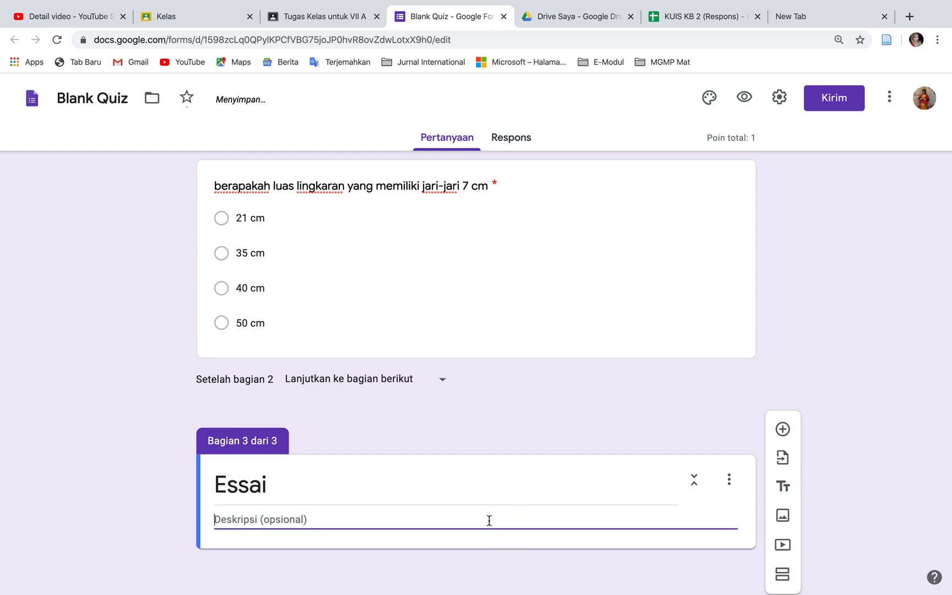
type("Silahkan ")
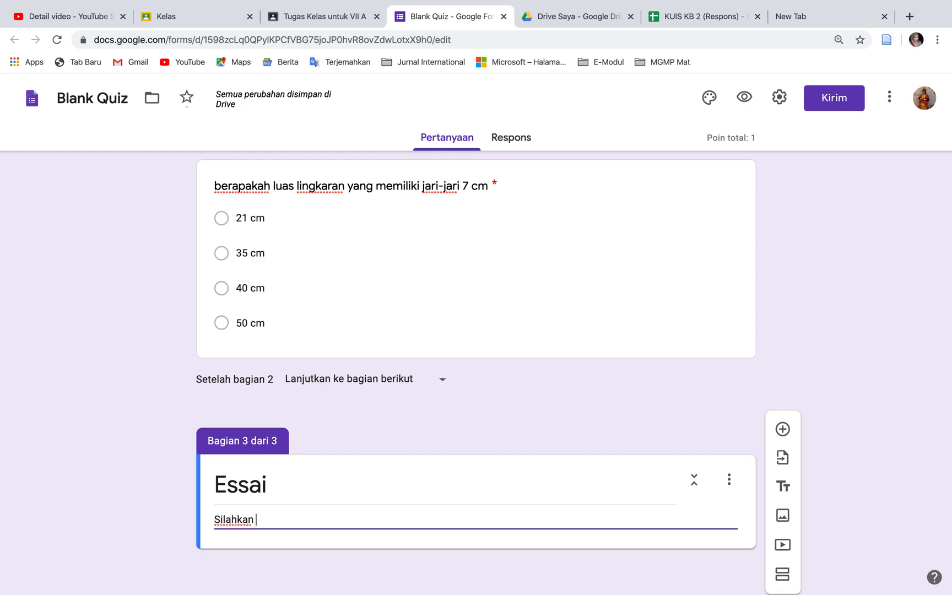
type("meng")
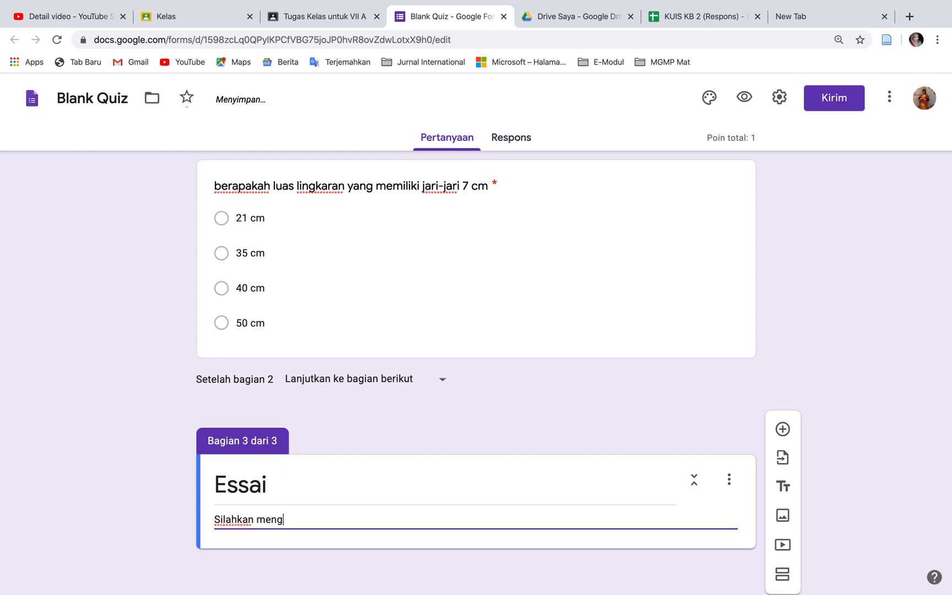
type("isi sesuai jawaban")
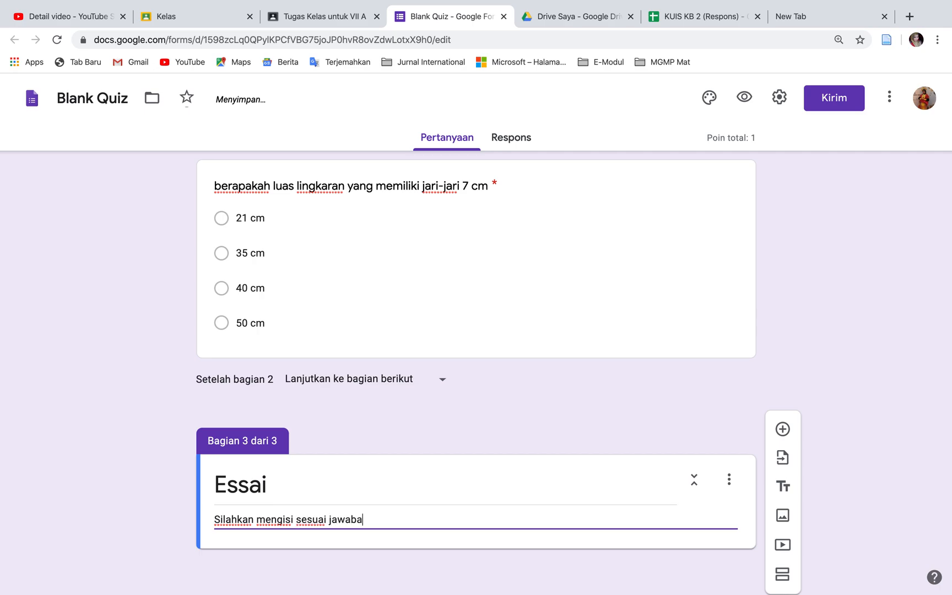
key("BackSpace")
key("BackSpace")
key("BackSpace")
key("BackSpace")
key("BackSpace")
key("BackSpace")
key("BackSpace")
type("pengetahuan kalian")
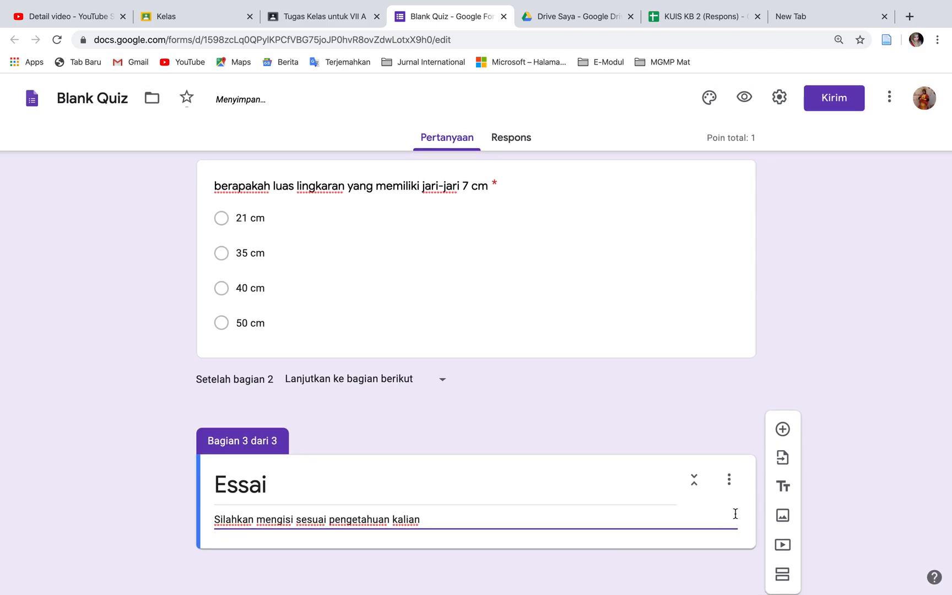
Add a required paragraph question to the Essai section reading "Ceritakanlah sejarah Sultan Hasanuddin"
left_click(782, 429)
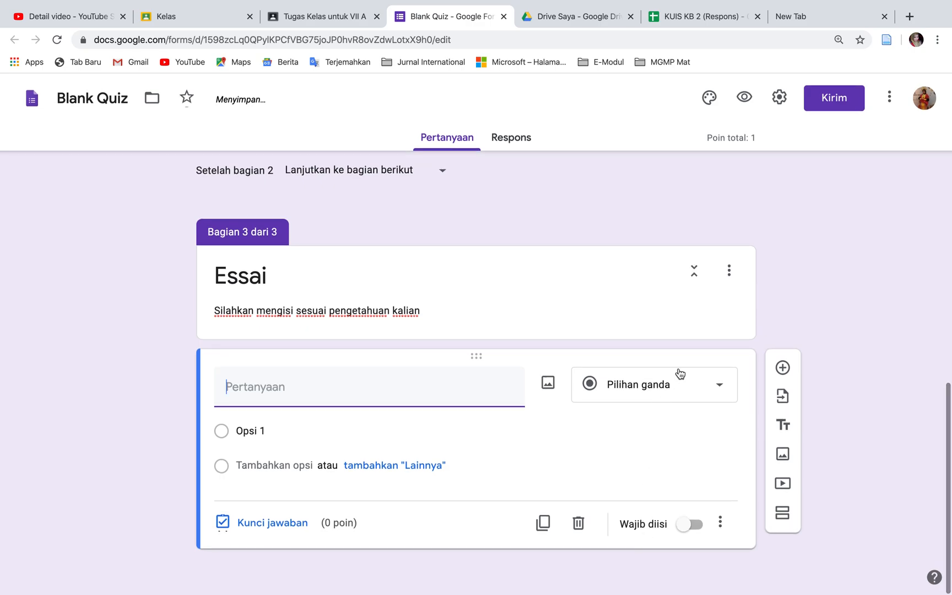
left_click(715, 397)
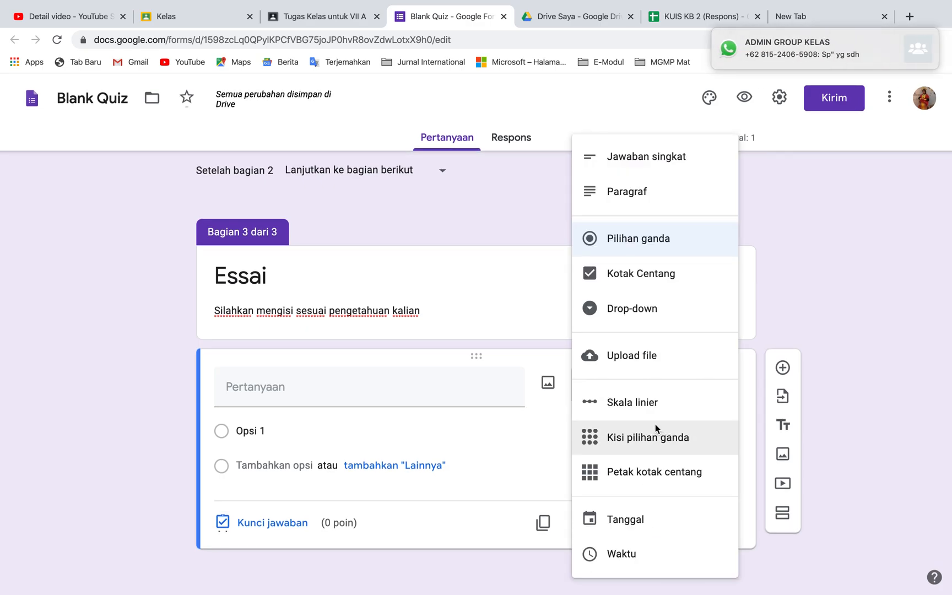
left_click(667, 190)
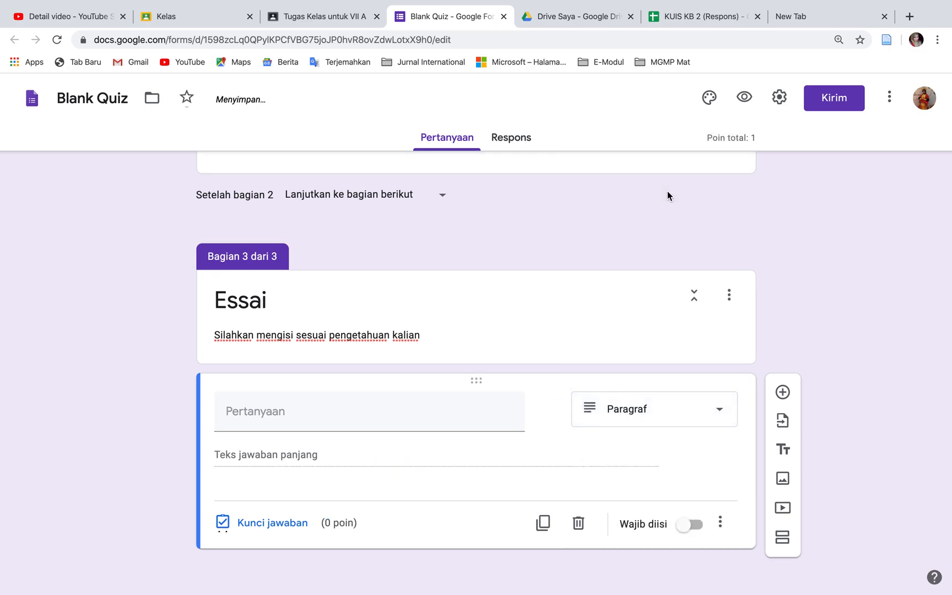
left_click(410, 413)
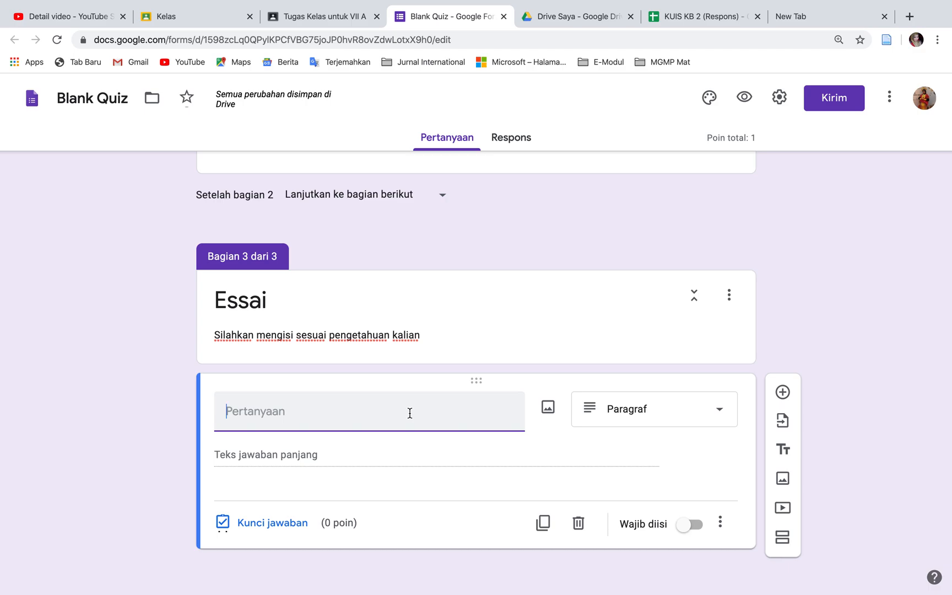
type("Ceritakanlah")
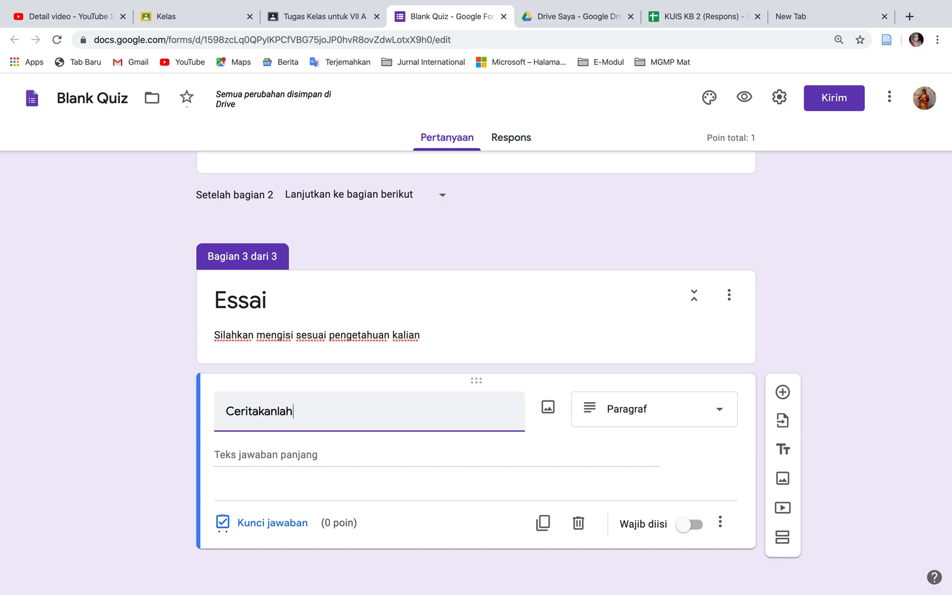
type(" seja")
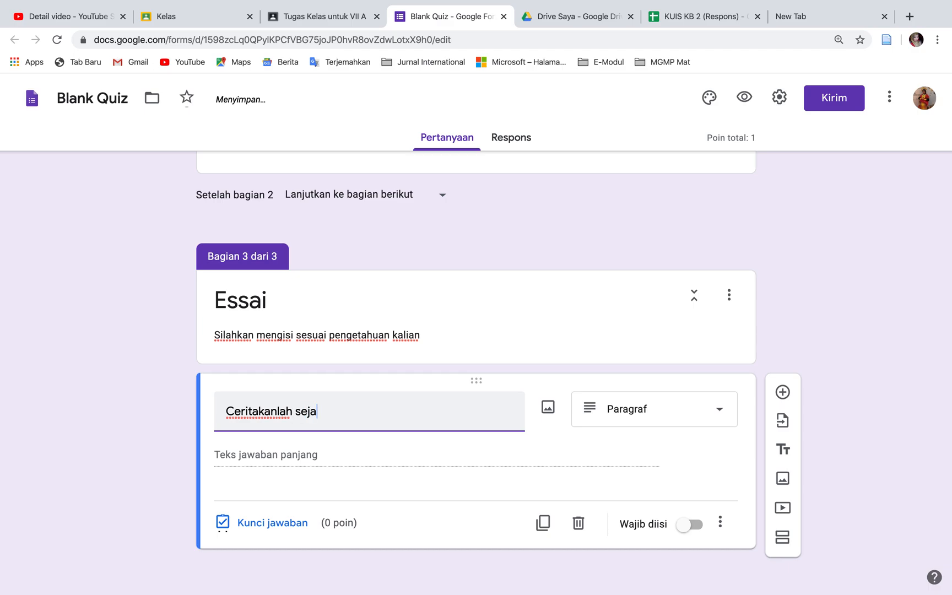
type("rah Sultan Hasanuddin")
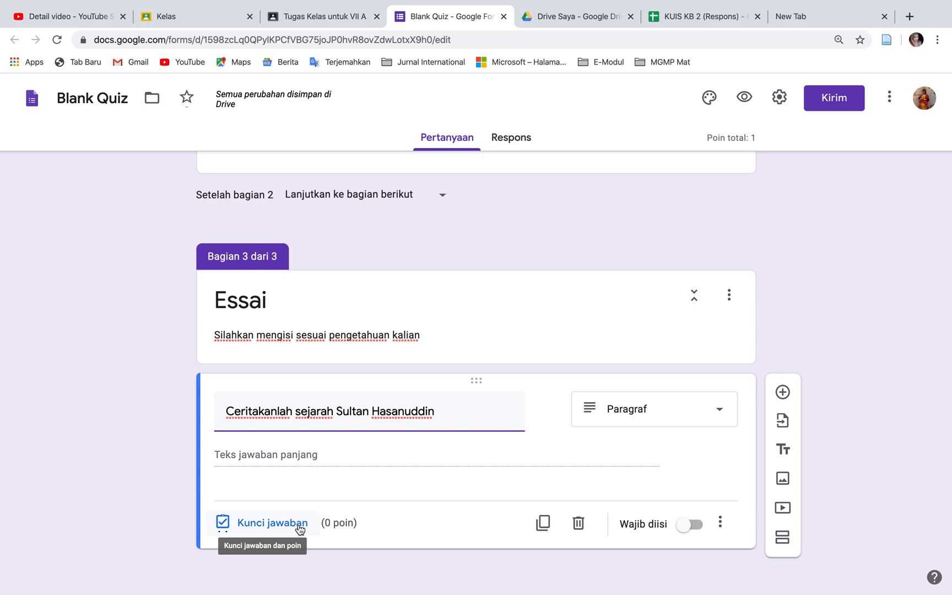
left_click(694, 529)
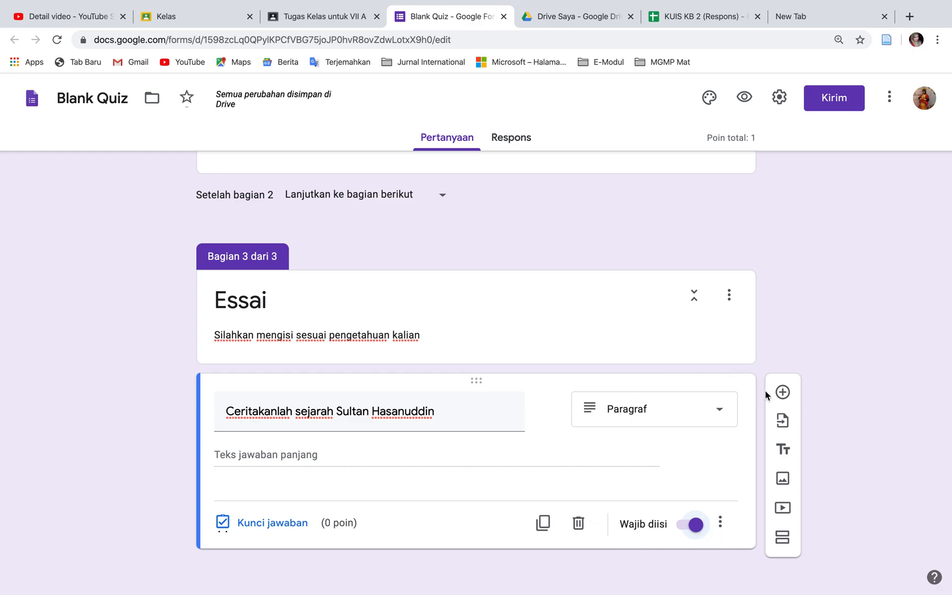
Add a fourth section after the Essai section and title it "Upload File"
left_click(782, 542)
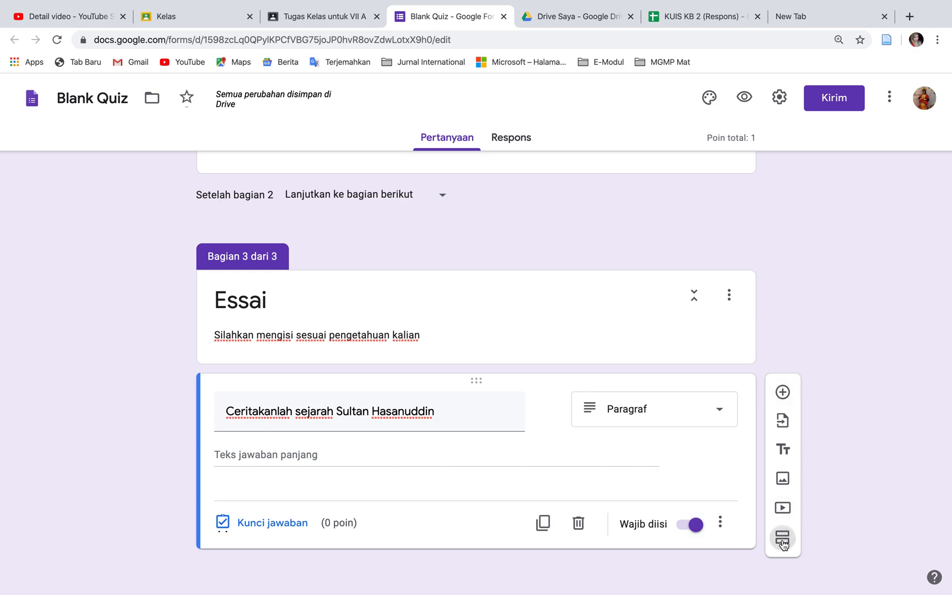
scroll(660, 450, "down", 1)
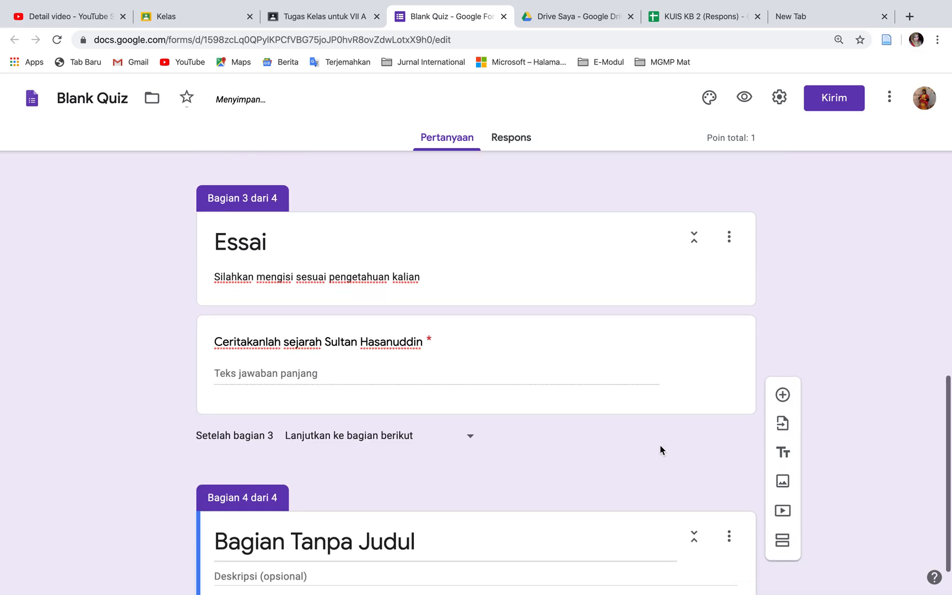
left_click(507, 481)
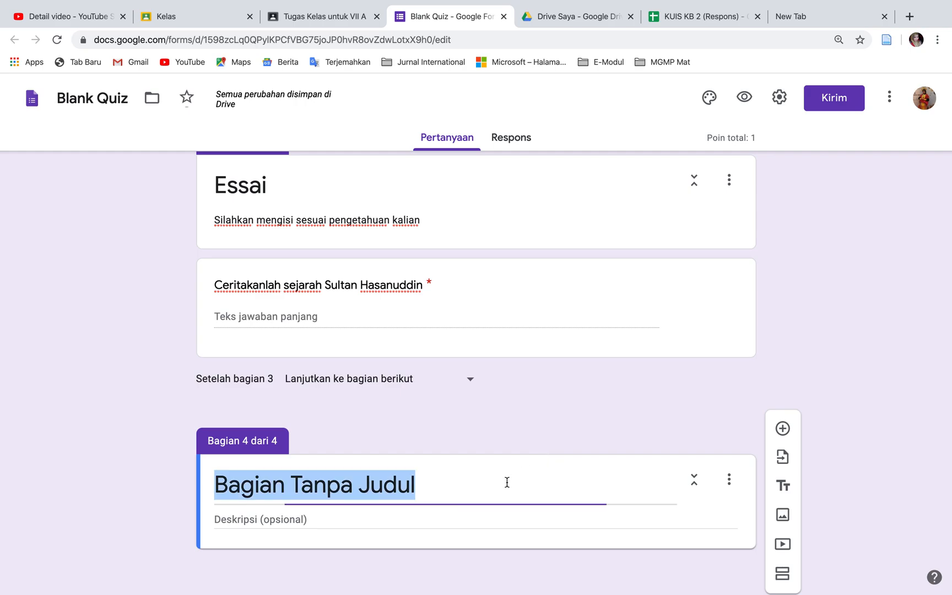
type("U")
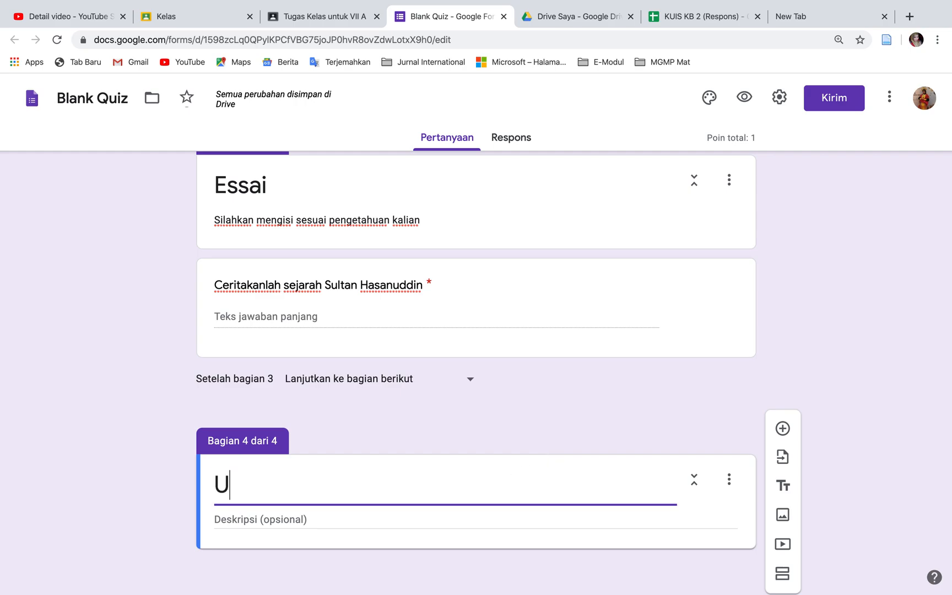
type("pload File")
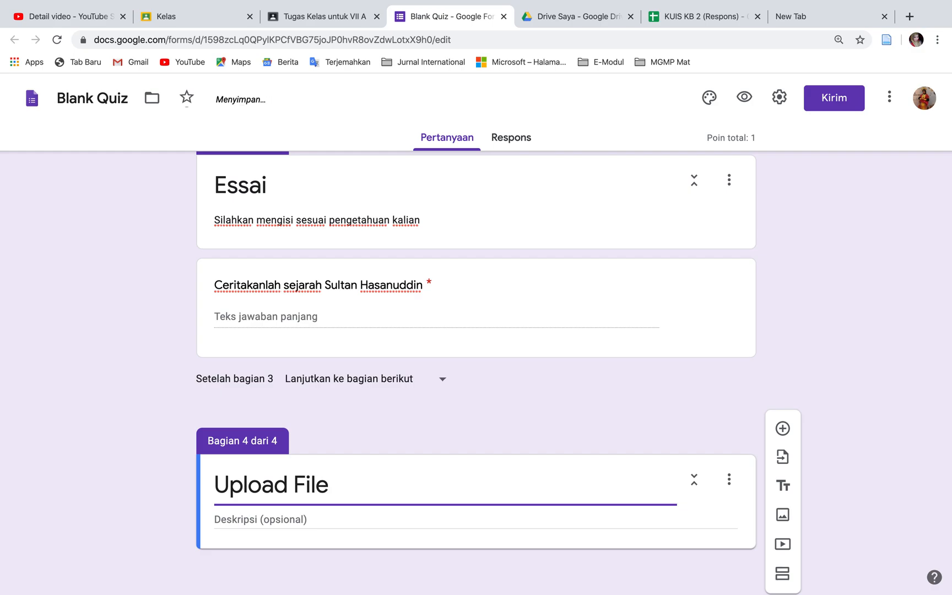
Enter "Silahkan mngupload gambar tugas yang telah dikerjakan dibuku tugas" as the description of the Upload File section
left_click(475, 524)
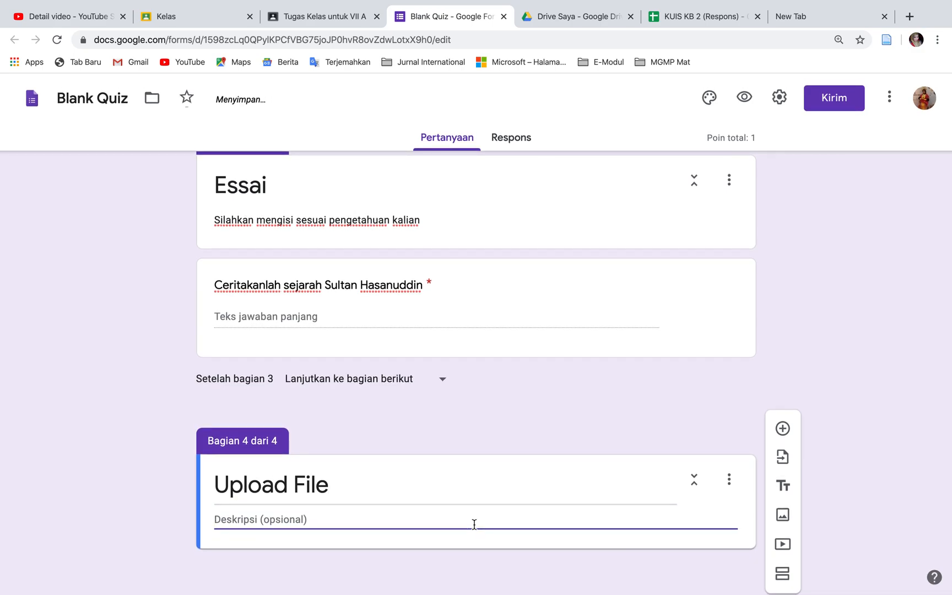
type("Silahkan m")
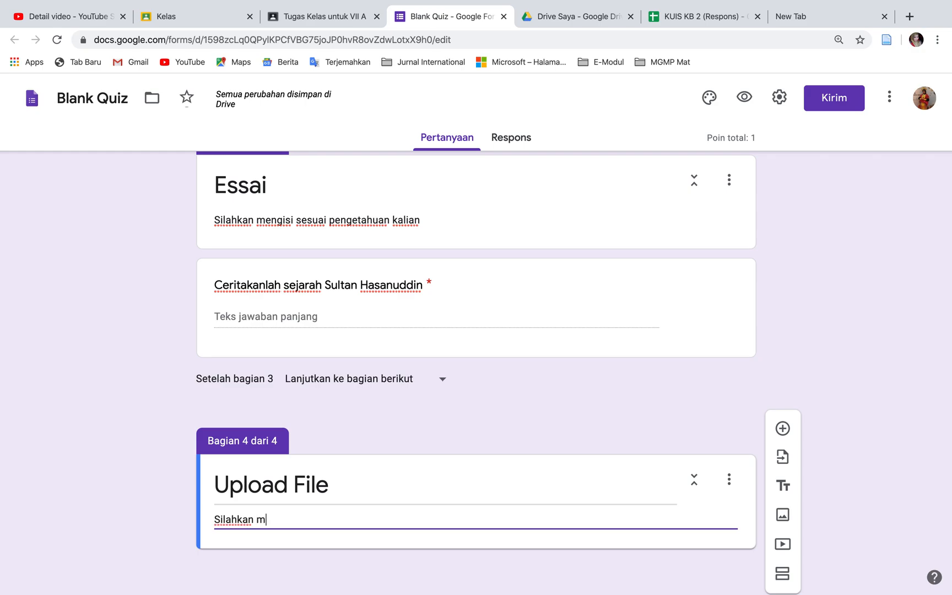
type("nguploa")
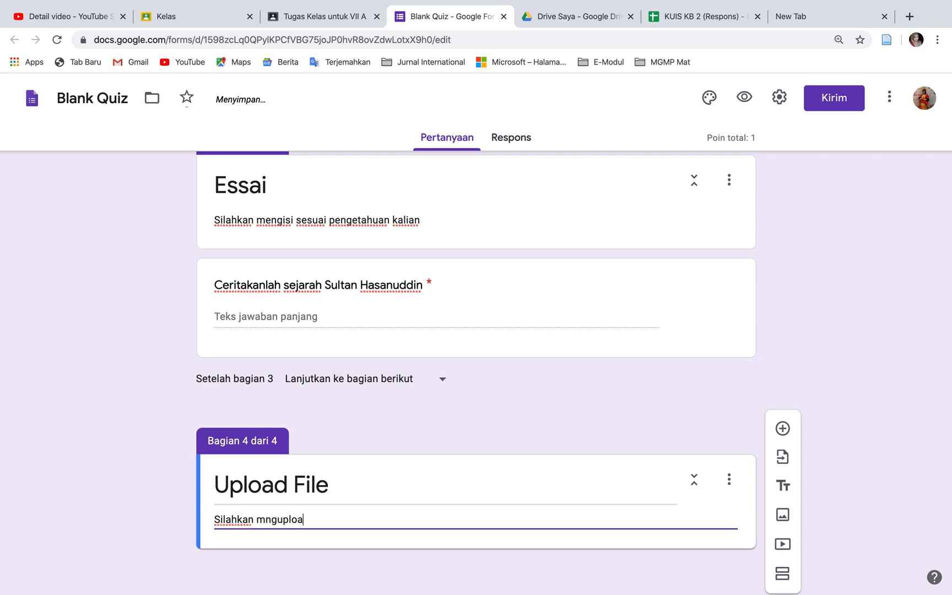
type("d gambar")
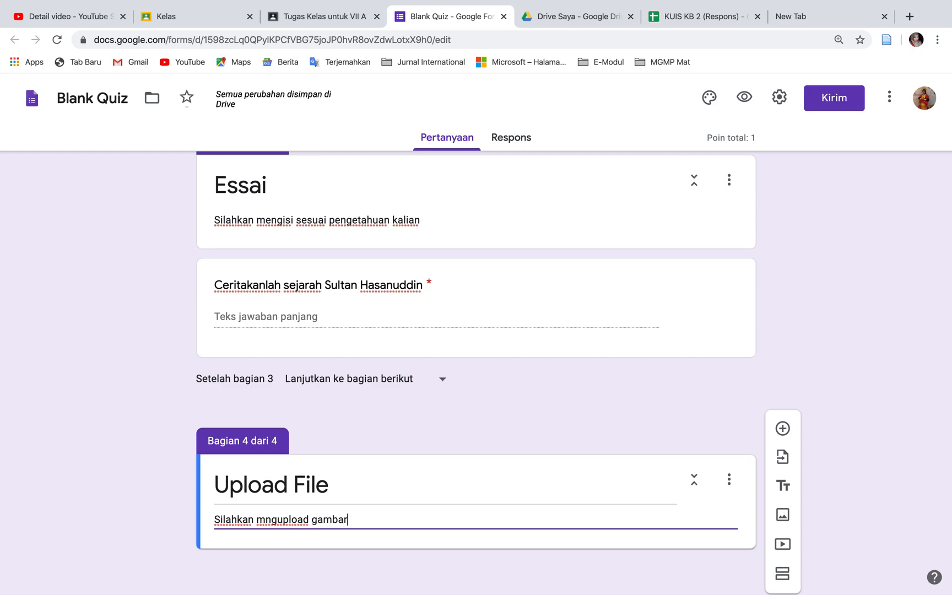
type(" tugas yang")
type("telah dikerjakan dibuku tugas")
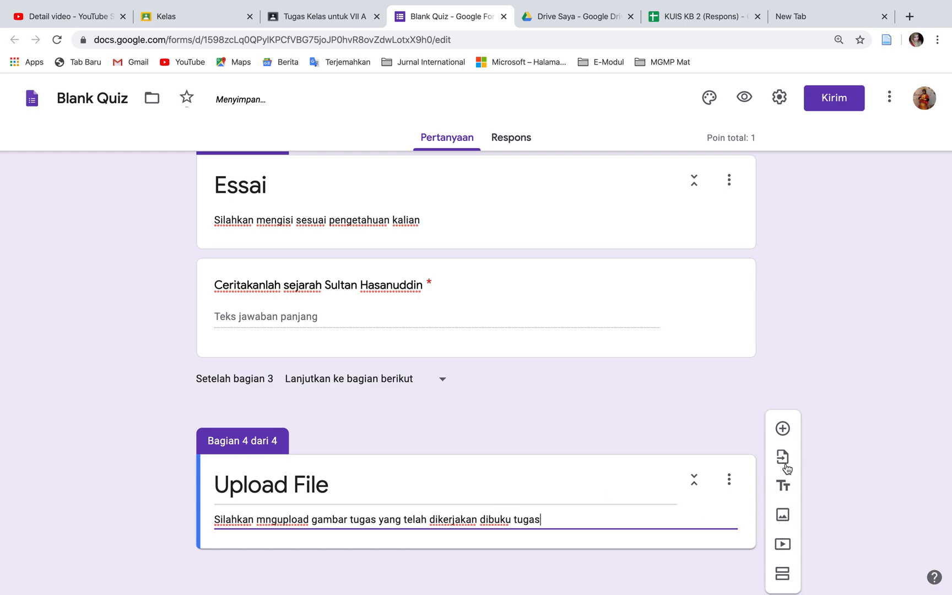
Add a question to the Upload File section reading "Uraikan cara kerja menemukan rumus kuadrat"
left_click(783, 428)
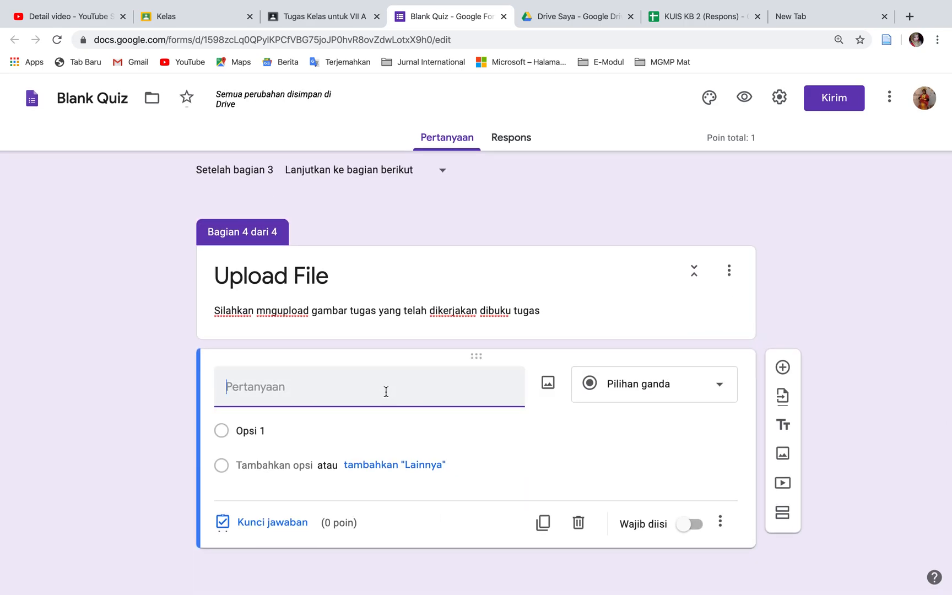
type("Uraikan ")
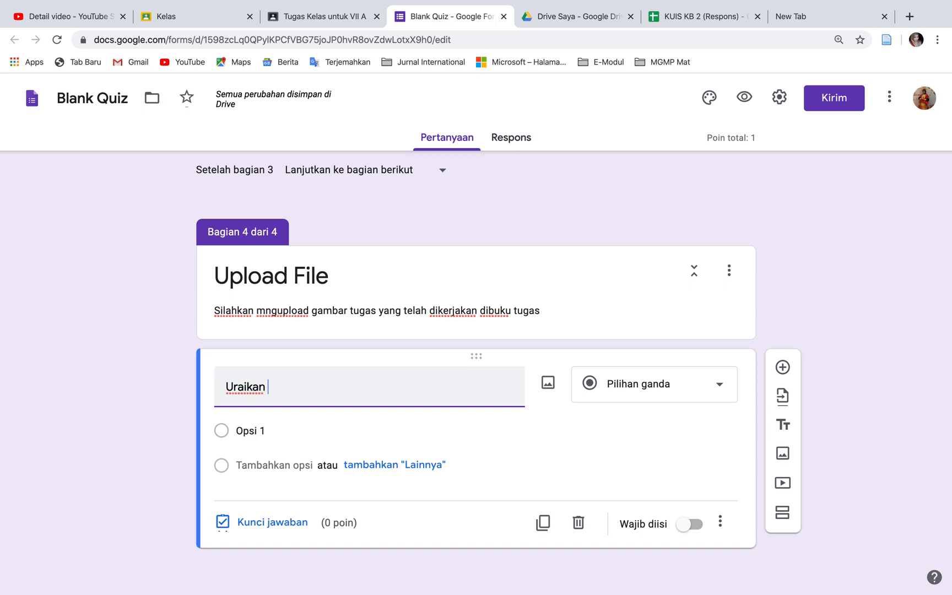
type("cara  kerja menh")
key("BackSpace")
type("gh")
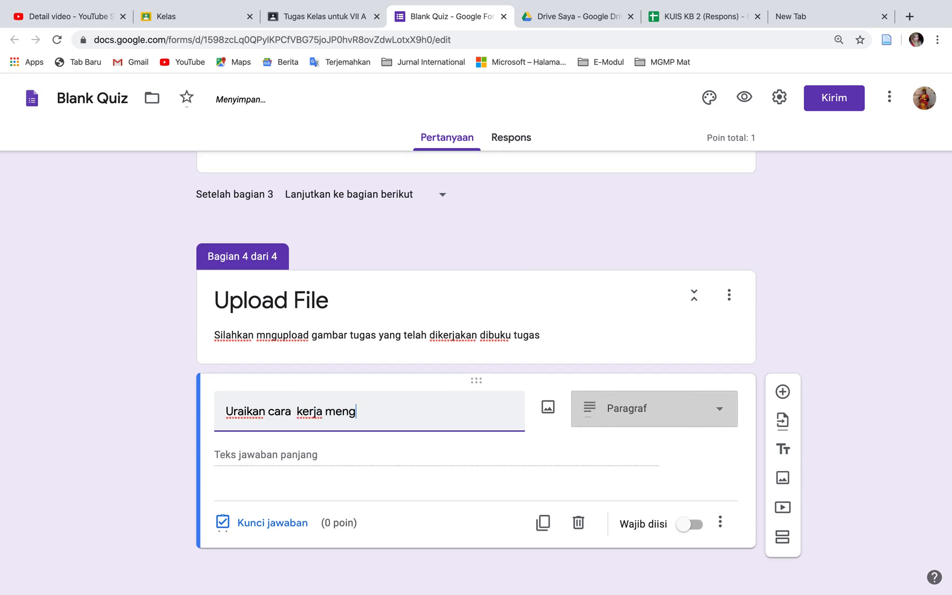
key("BackSpace")
key("BackSpace")
key("BackSpace")
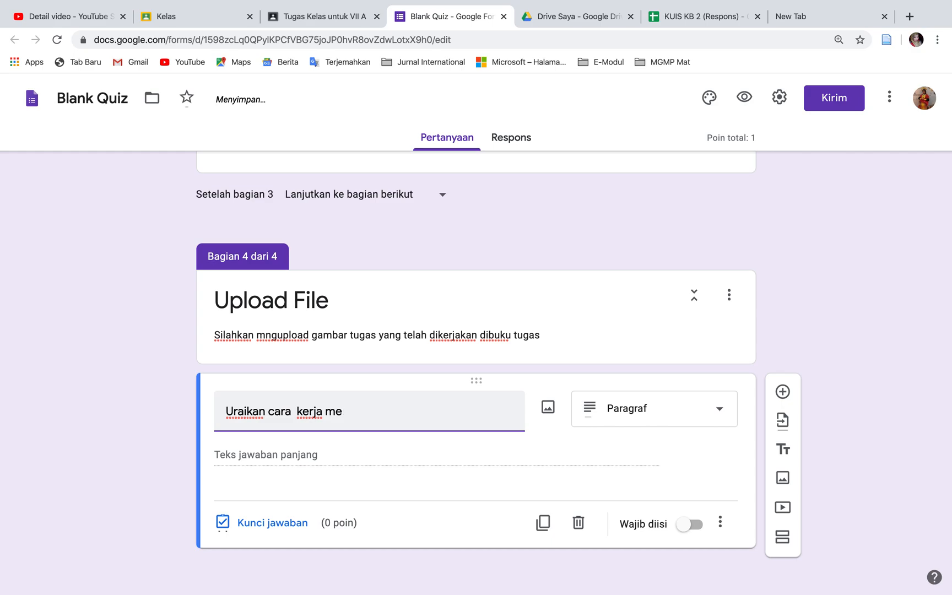
type("enemukan rumus")
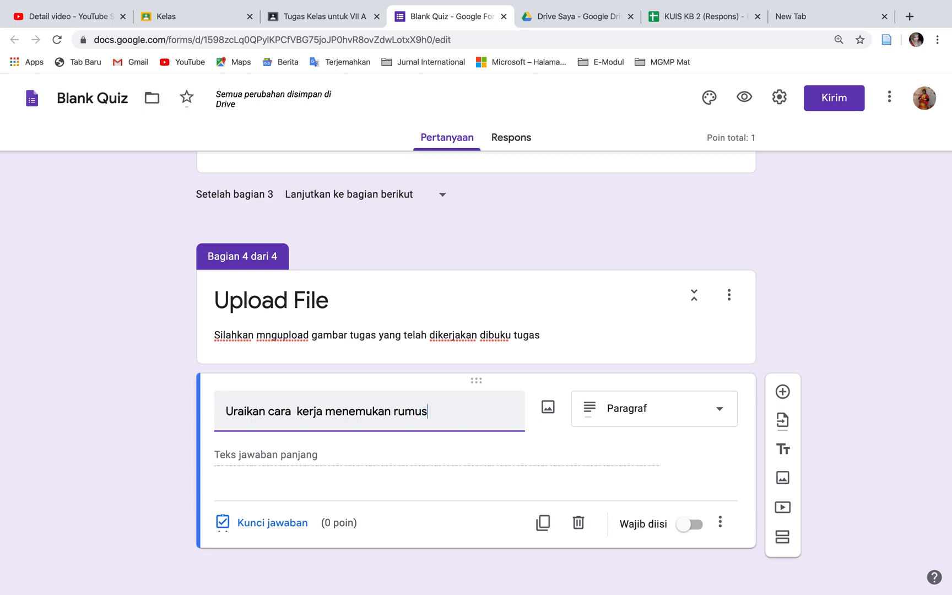
type(" ku")
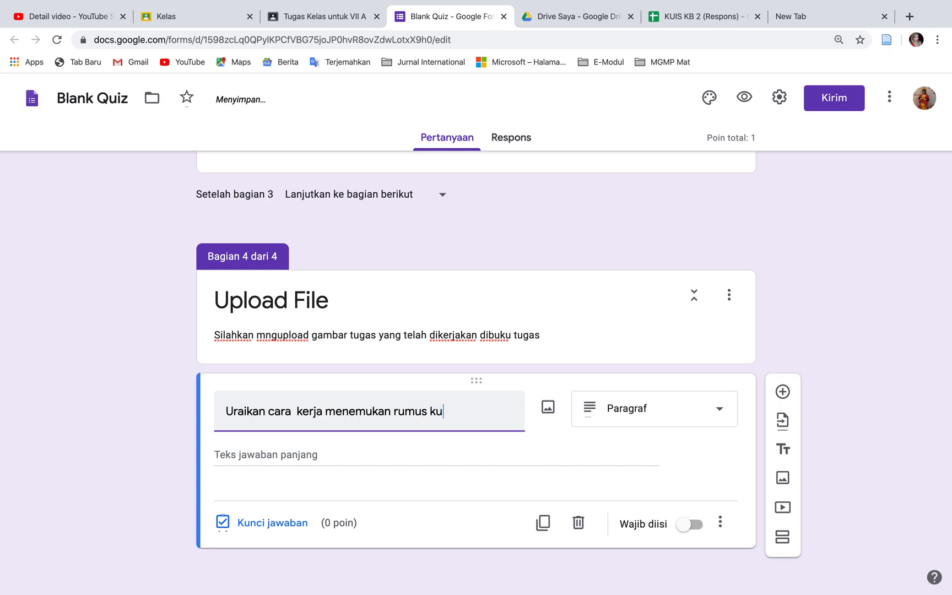
type("adrat")
Change the new question's type to Upload file and allow respondents to upload files to Drive
left_click(723, 413)
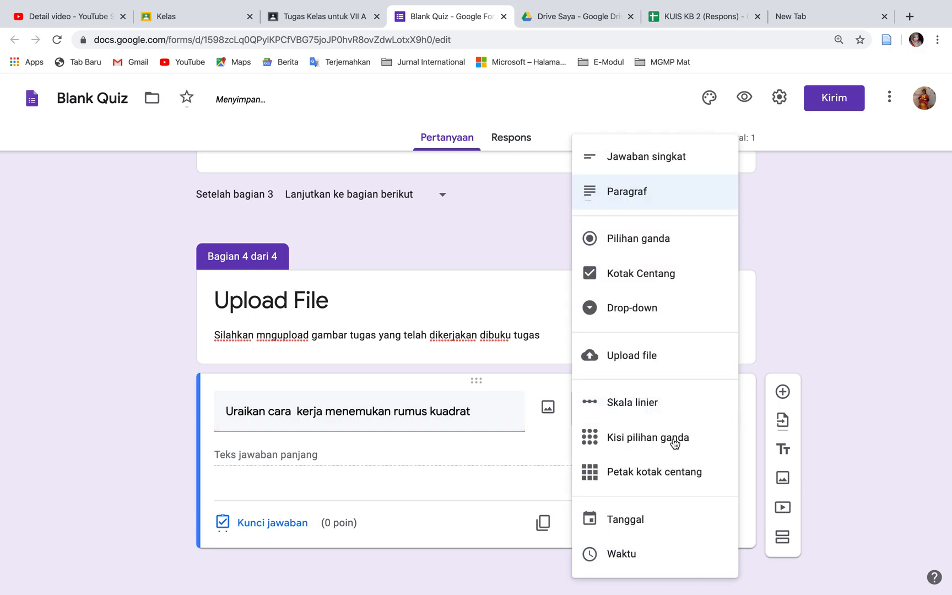
left_click(678, 358)
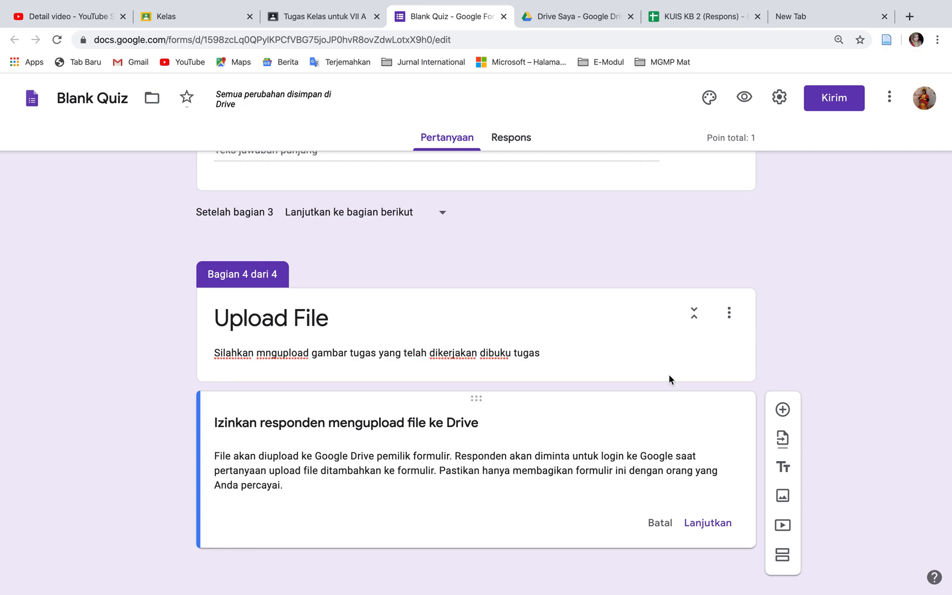
left_click(719, 521)
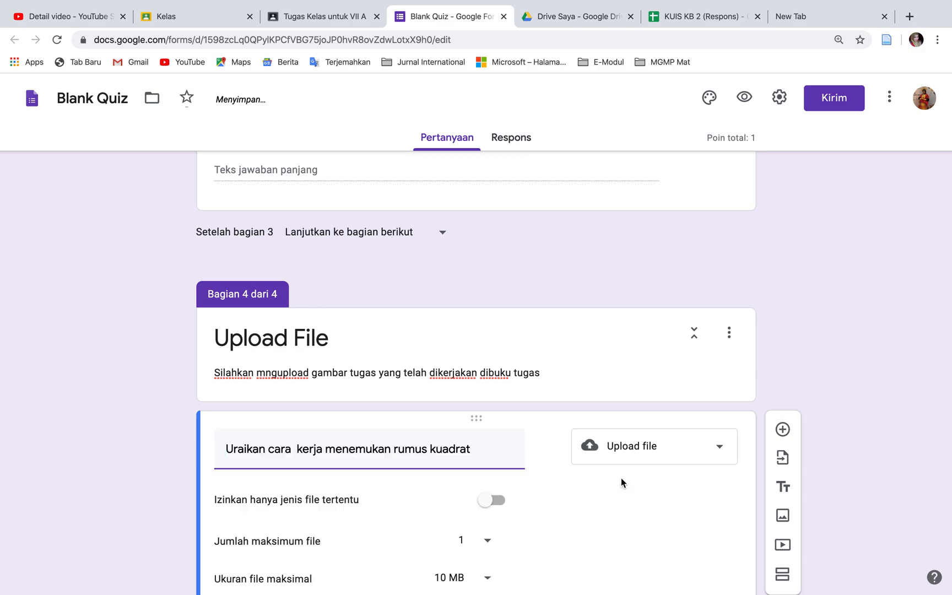
Restrict the question's uploads to specific file types: PDF, the second Gambar option, and Video
scroll(621, 478, "down", 3)
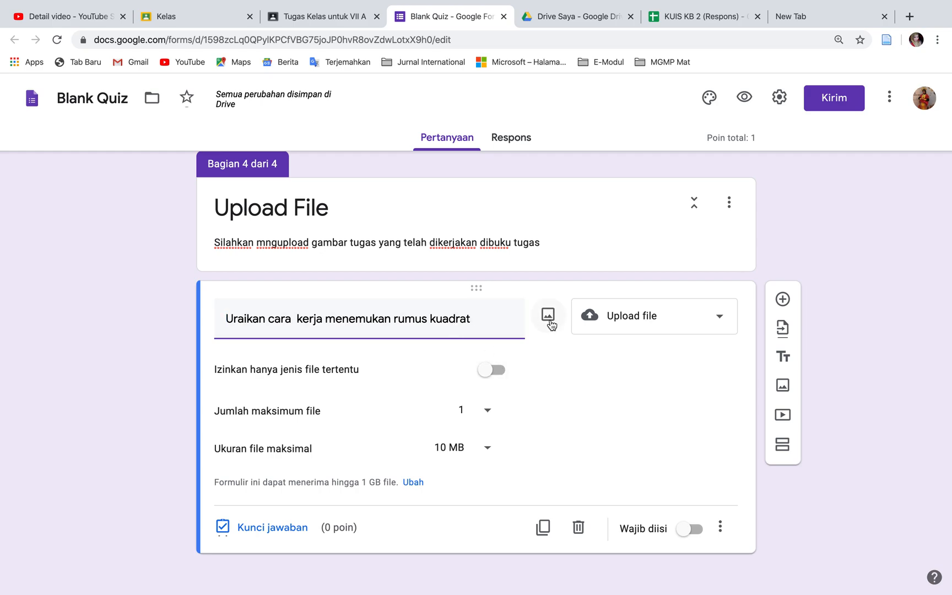
left_click(499, 374)
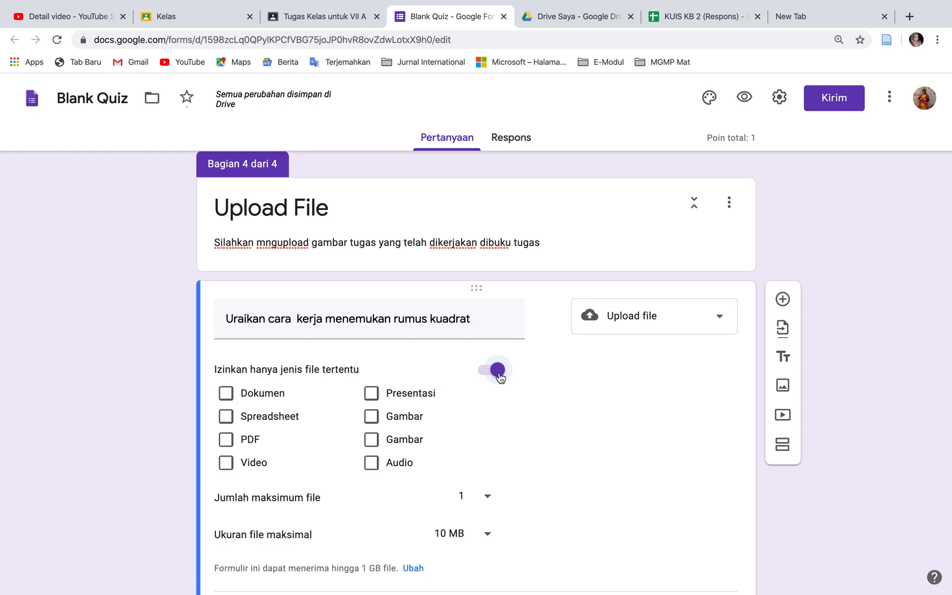
left_click(226, 440)
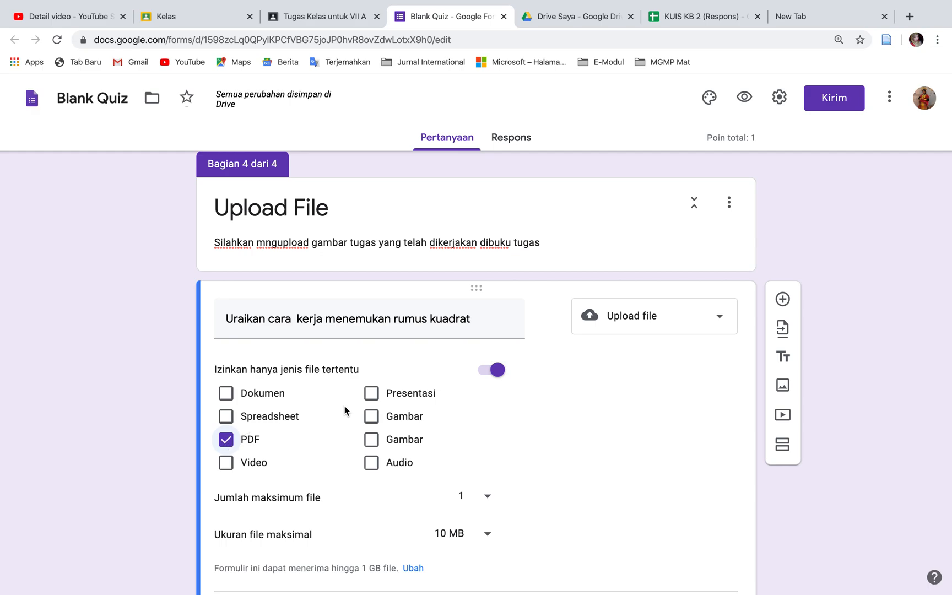
left_click(372, 440)
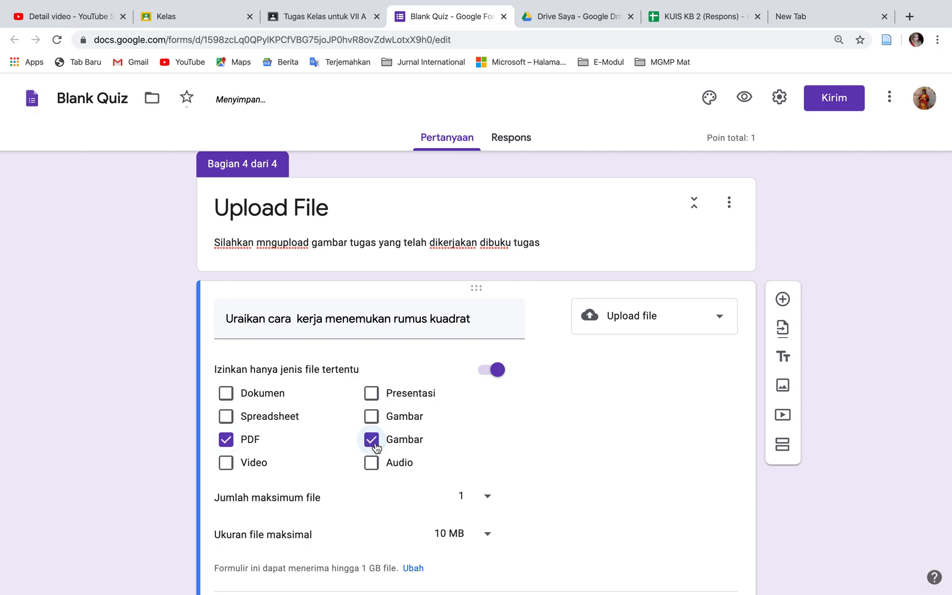
left_click(226, 468)
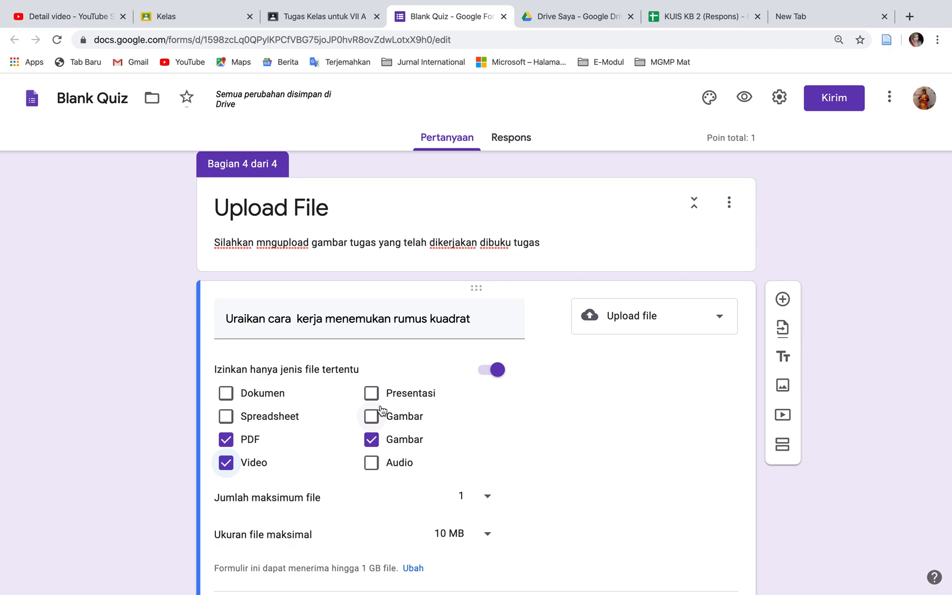
left_click(487, 502)
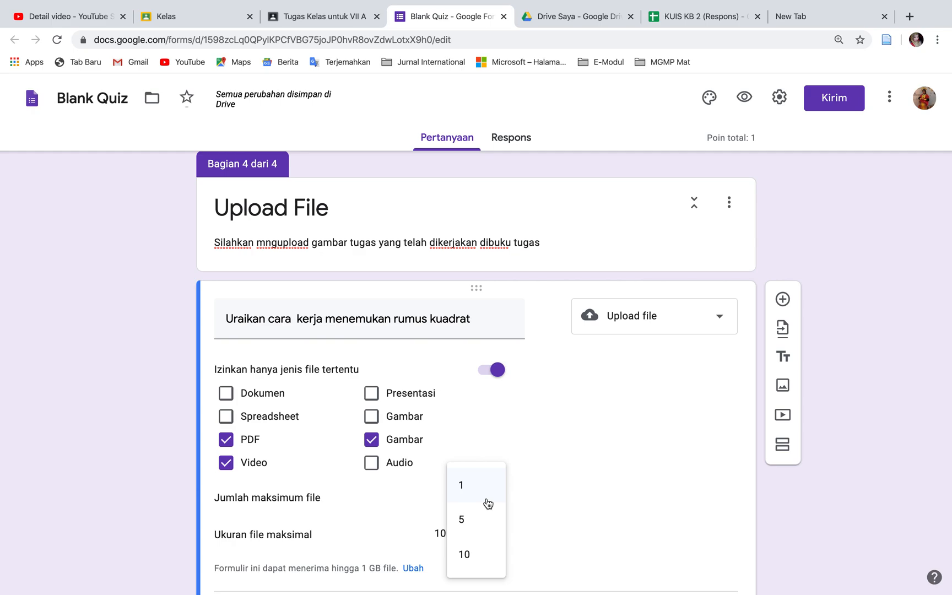
left_click(532, 500)
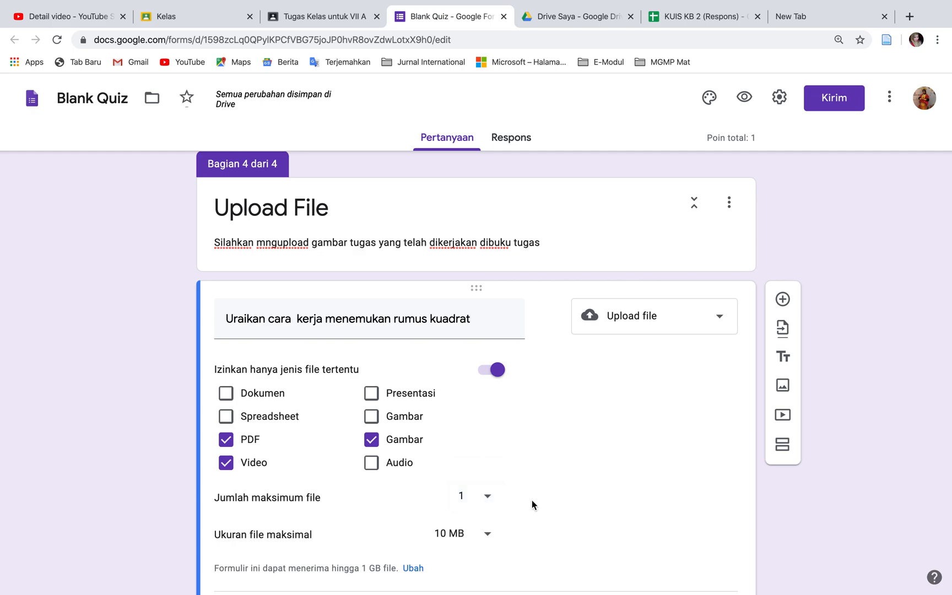
left_click(487, 537)
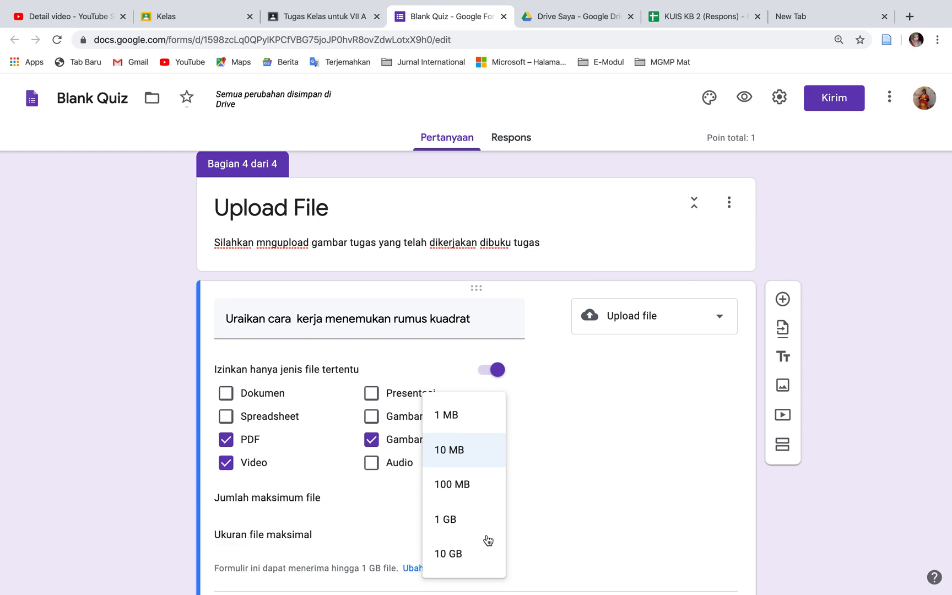
left_click(551, 532)
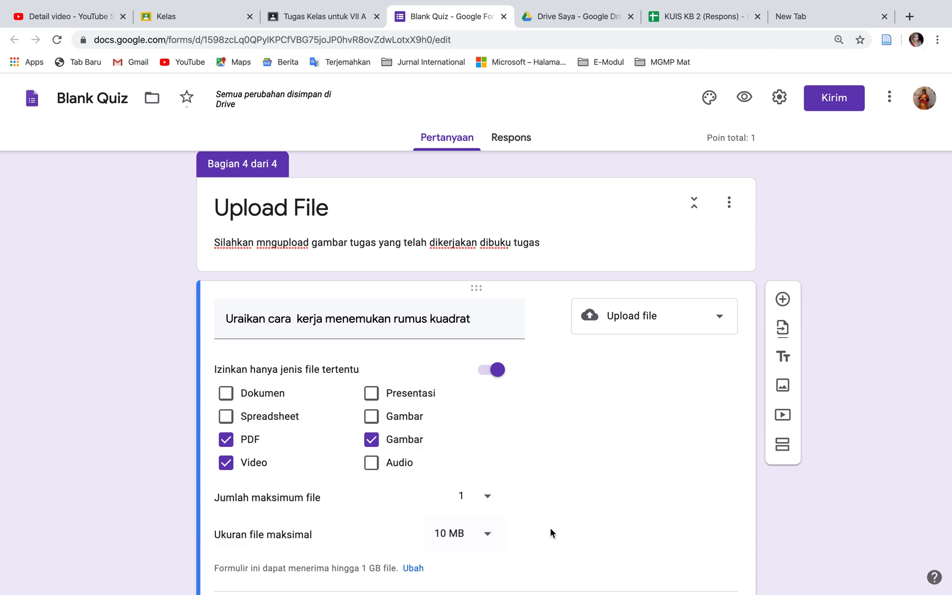
Make the file-upload question required
scroll(506, 536, "down", 3)
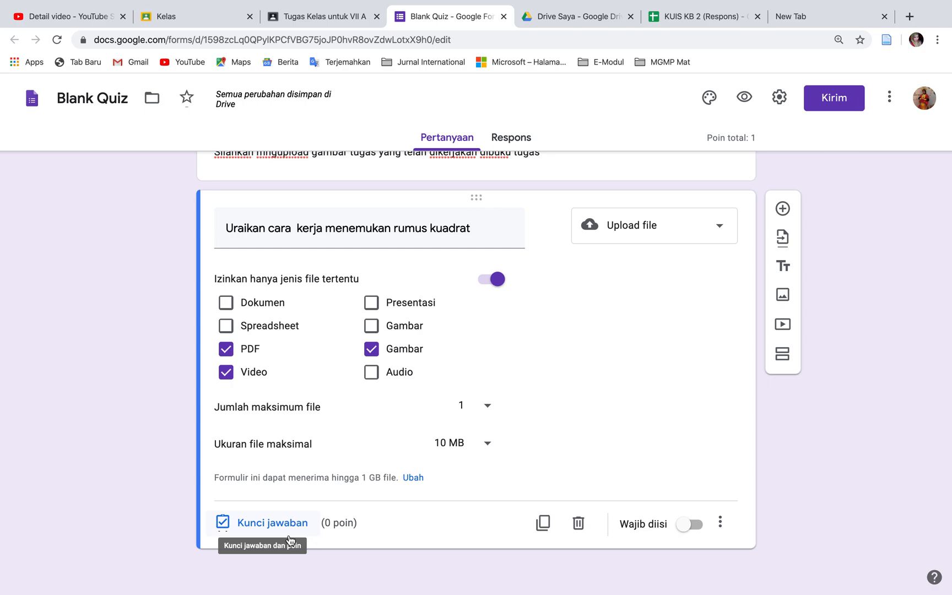
left_click(697, 526)
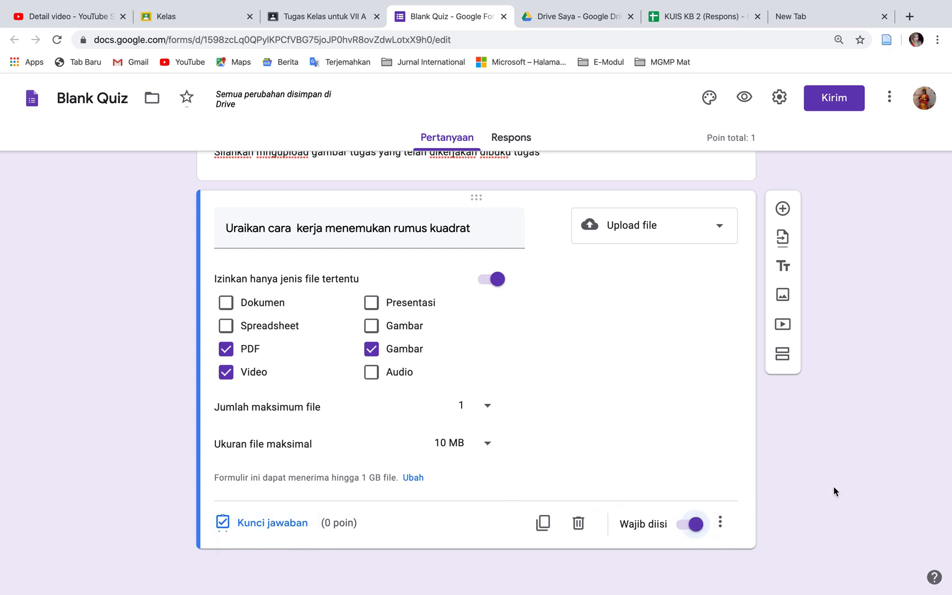
Review the form's sections, from the identity questions through to the file-upload question
scroll(833, 488, "up", 6)
scroll(833, 487, "down", 6)
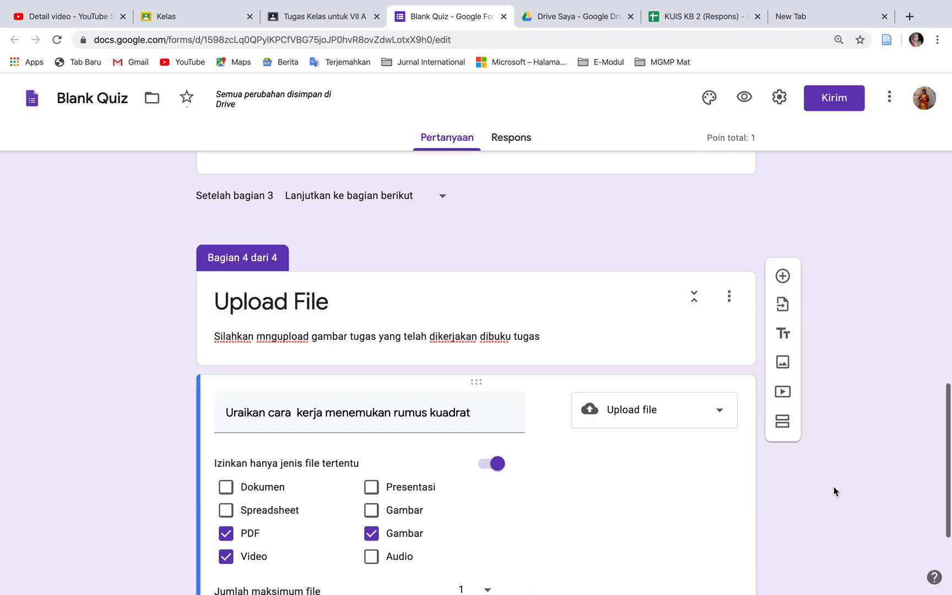
scroll(834, 487, "up", 8)
scroll(834, 486, "up", 12)
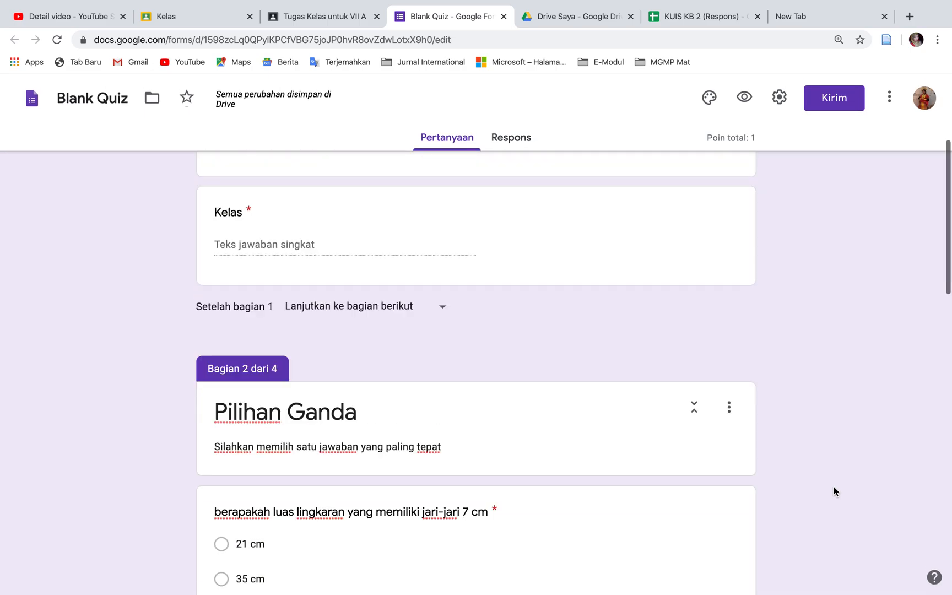
scroll(833, 486, "down", 20)
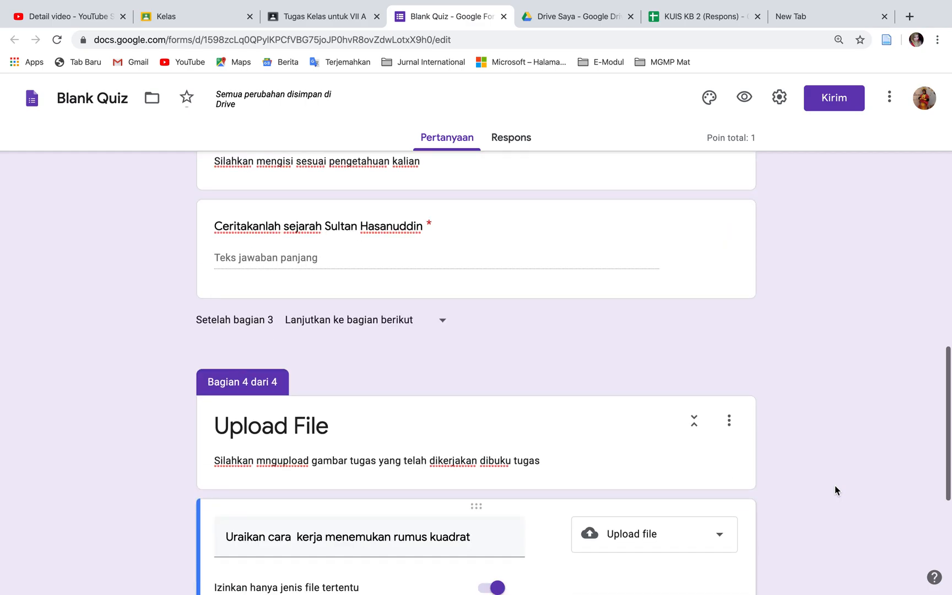
scroll(835, 486, "down", 1)
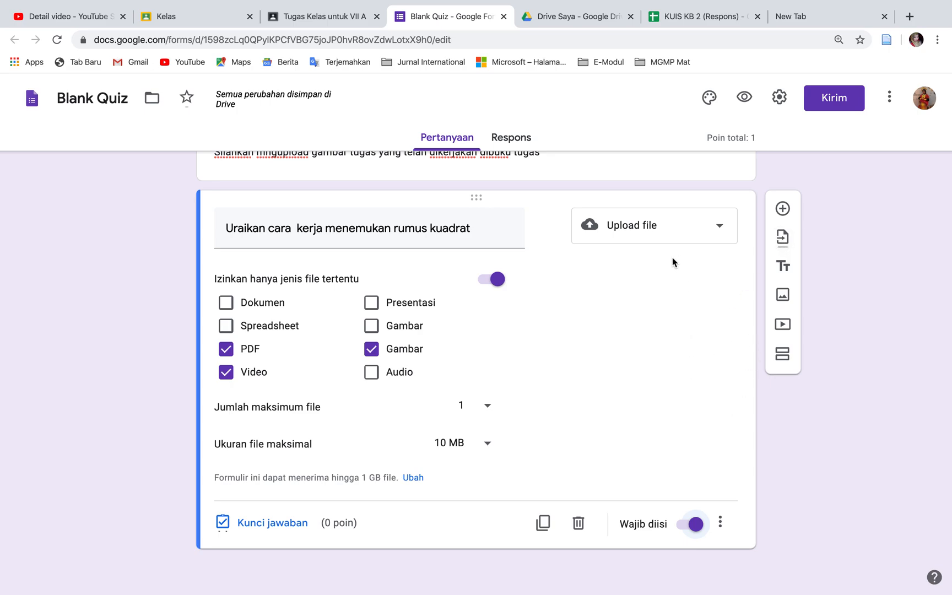
scroll(672, 257, "up", 20)
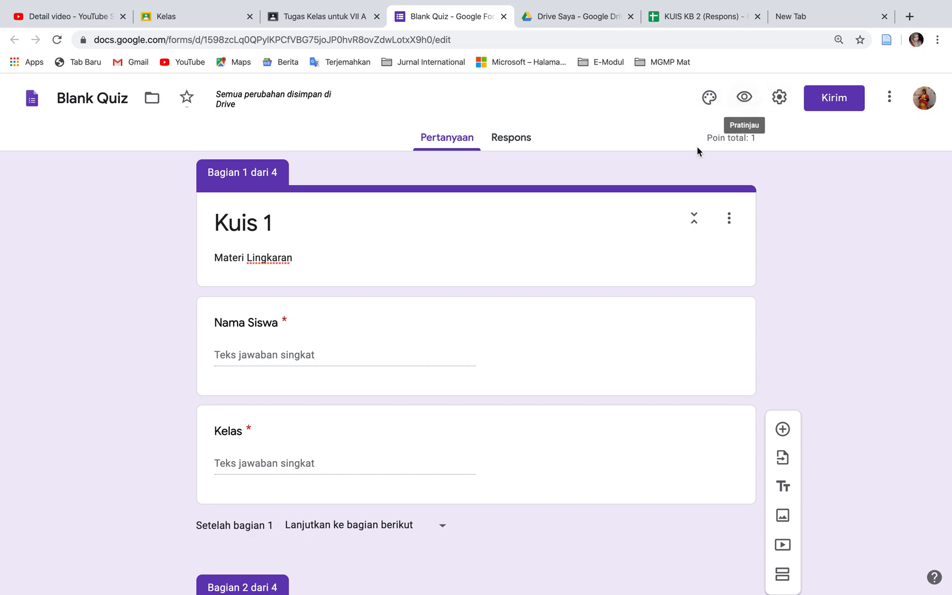
In the form's quiz settings, stop respondents from seeing the correct answers (Jawaban yang benar) and save the settings
left_click(779, 99)
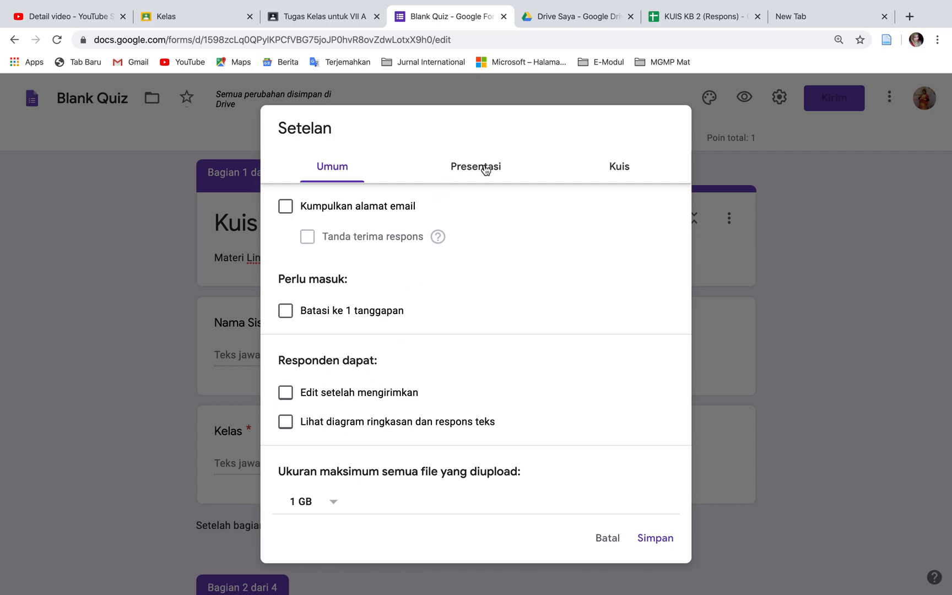
left_click(621, 173)
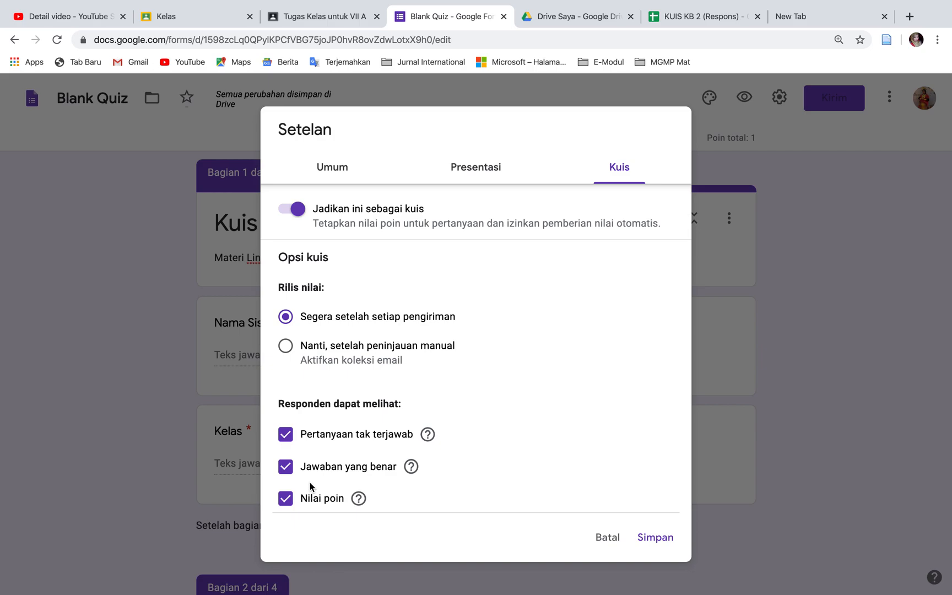
left_click(286, 467)
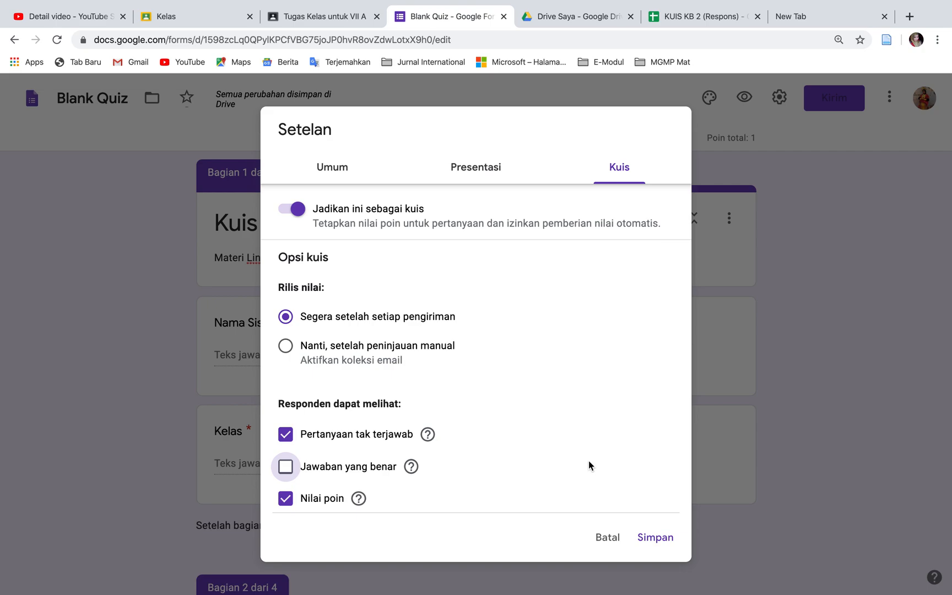
left_click(657, 542)
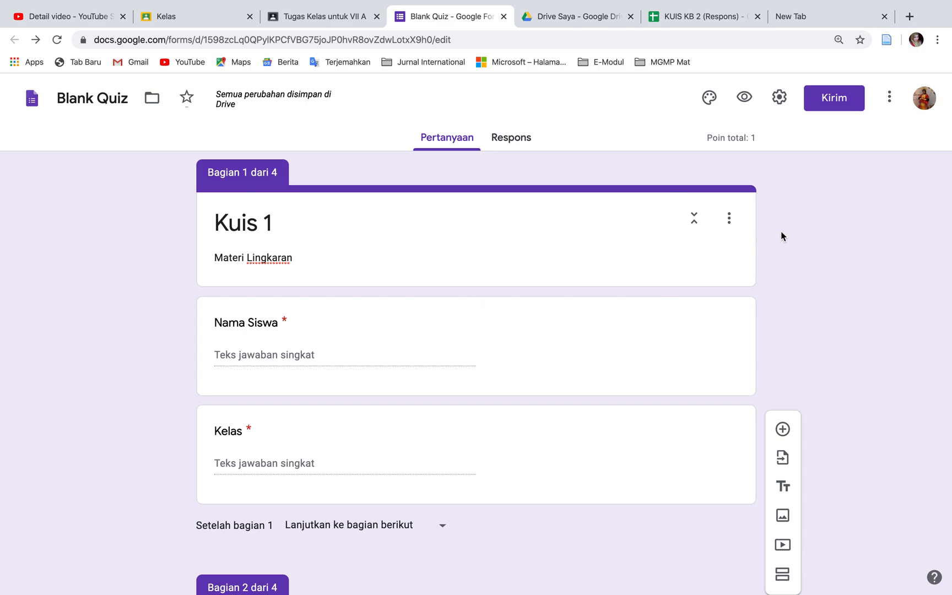
left_click(824, 104)
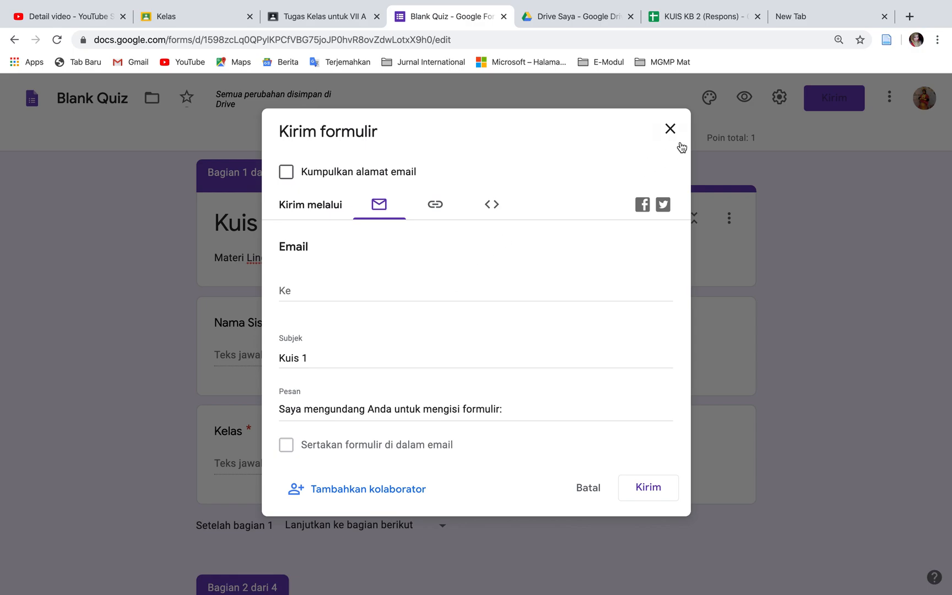
left_click(671, 133)
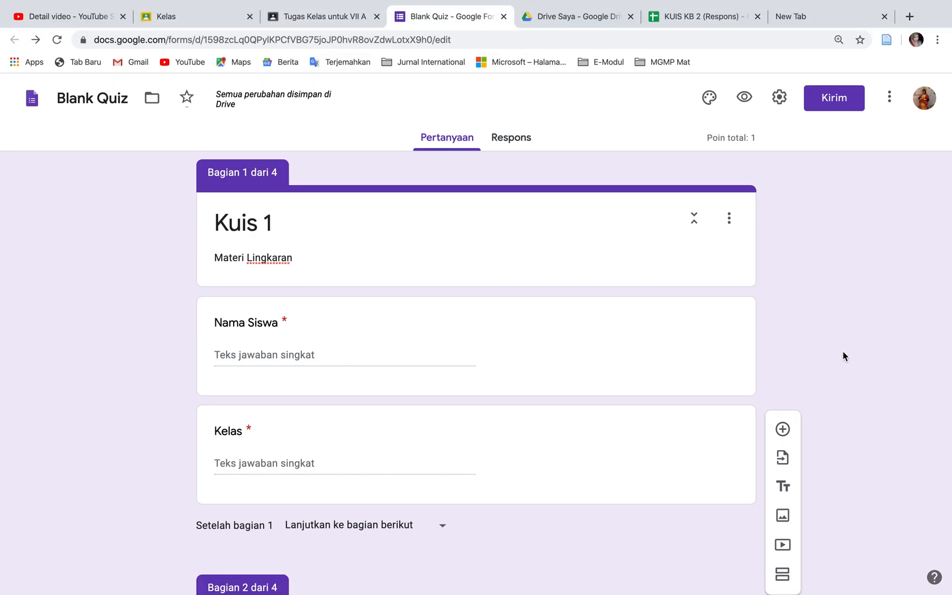
scroll(843, 356, "down", 20)
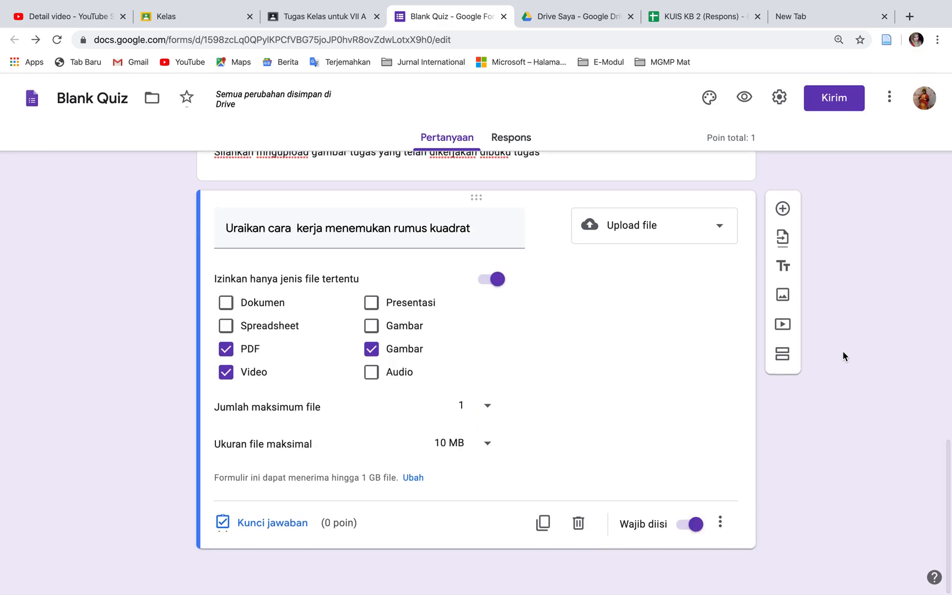
scroll(842, 356, "up", 20)
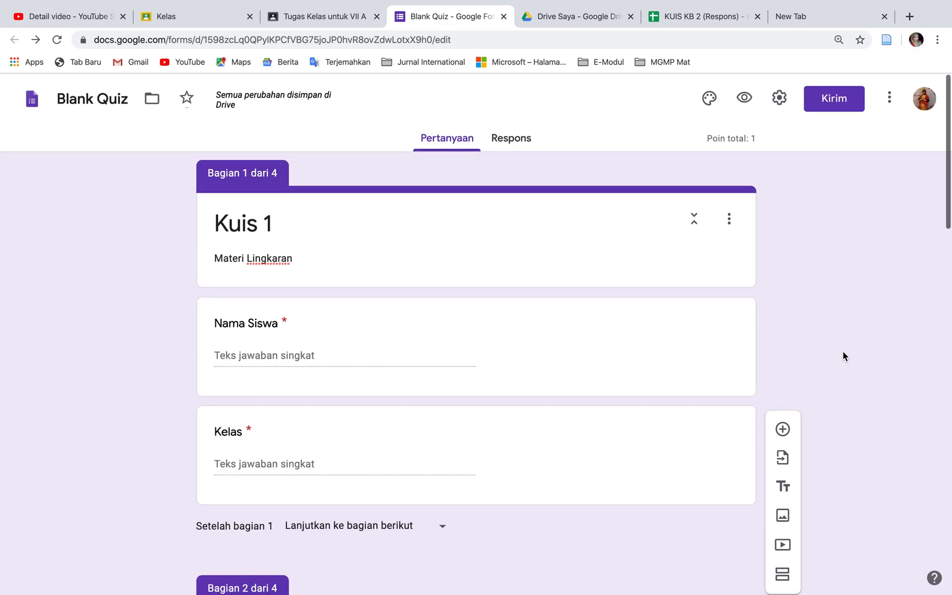
Switch to the Google Classroom draft of Kuis 1 and check which class it is assigned to
left_click(334, 20)
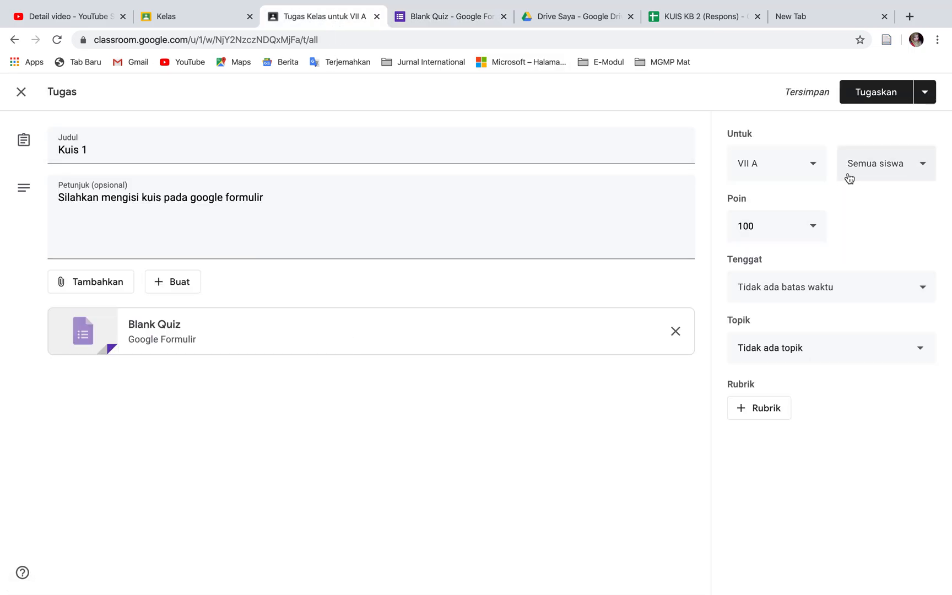
left_click(817, 168)
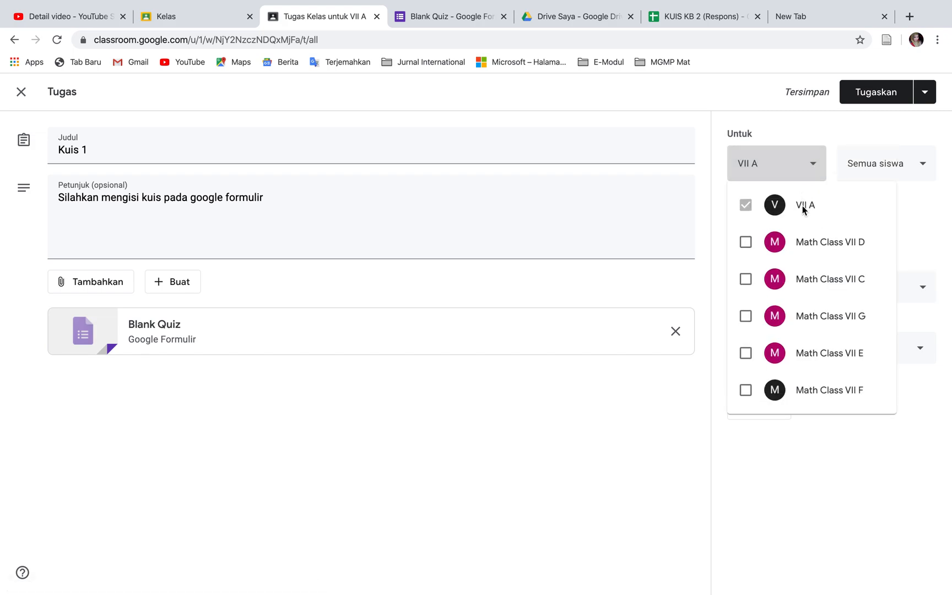
left_click(918, 233)
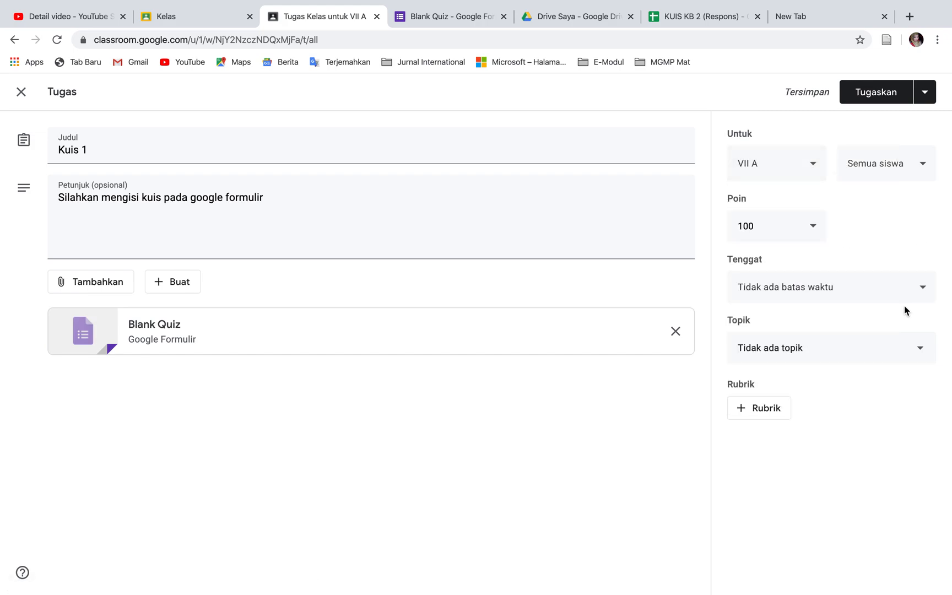
Set the assignment's due date to 3 Apr 2020 at 12.00
left_click(928, 298)
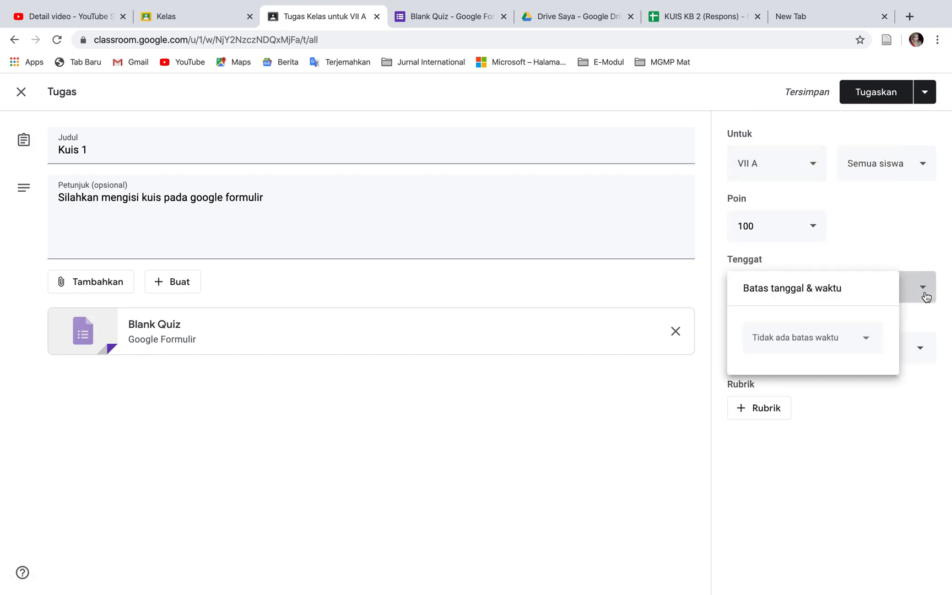
left_click(864, 346)
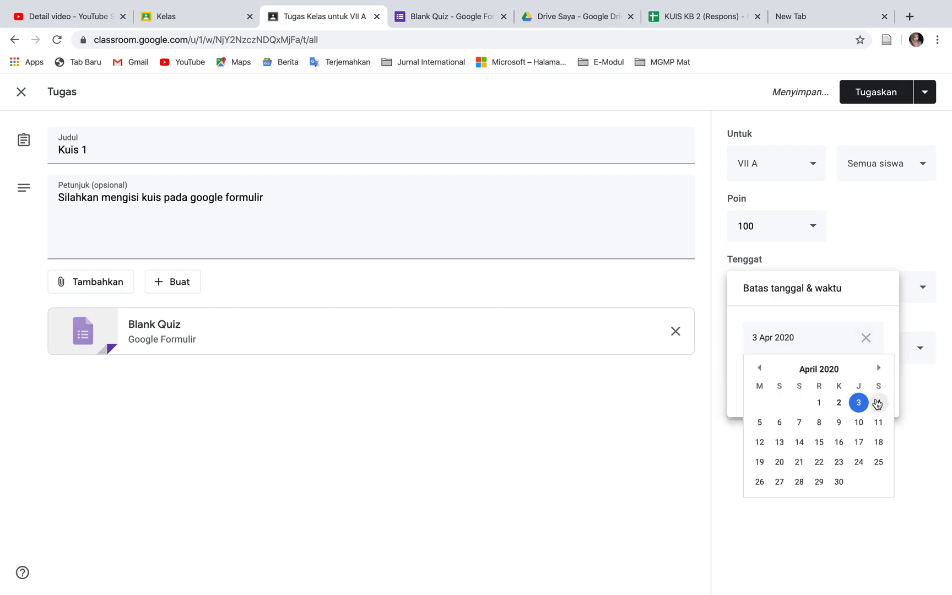
left_click(857, 407)
left_click(811, 377)
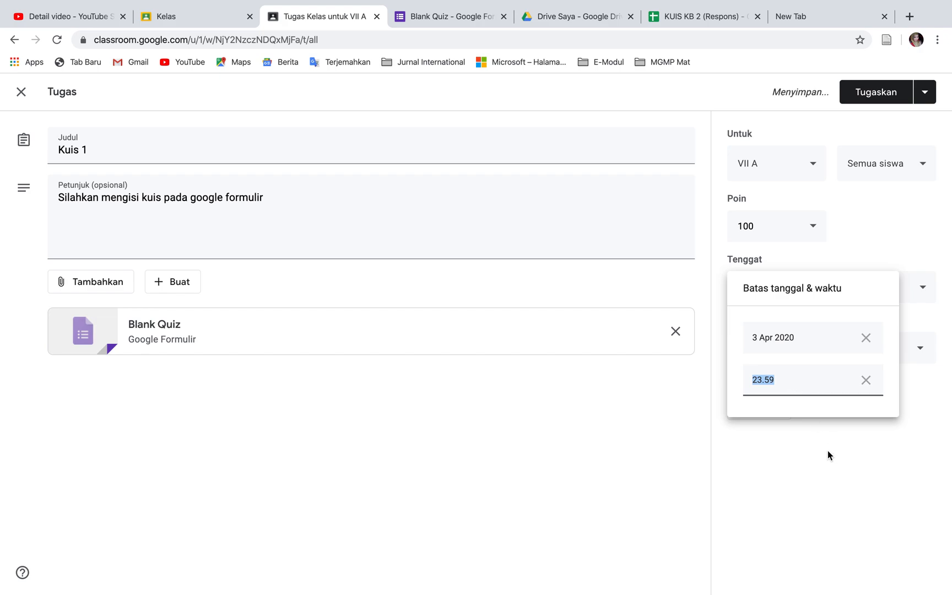
type("12.00")
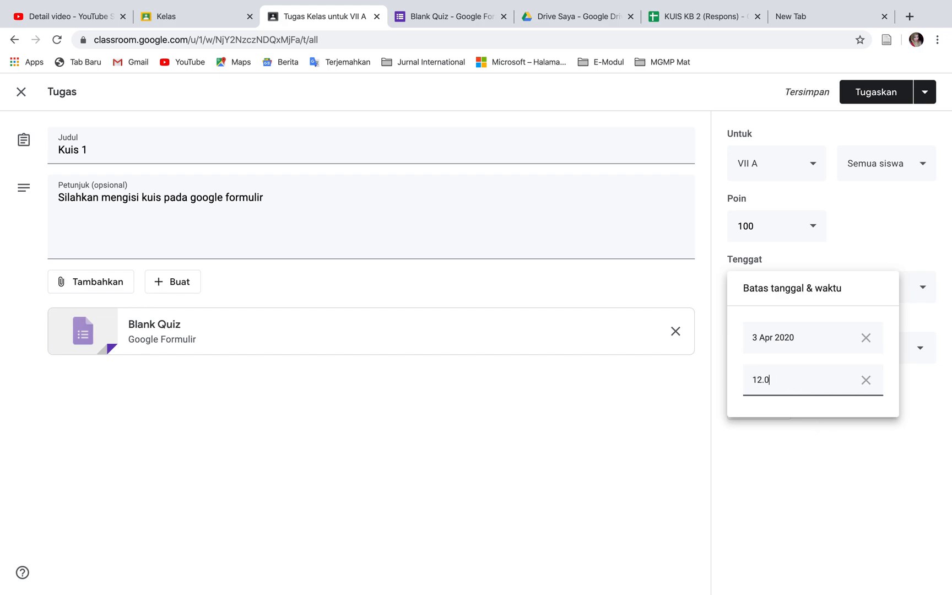
left_click(836, 531)
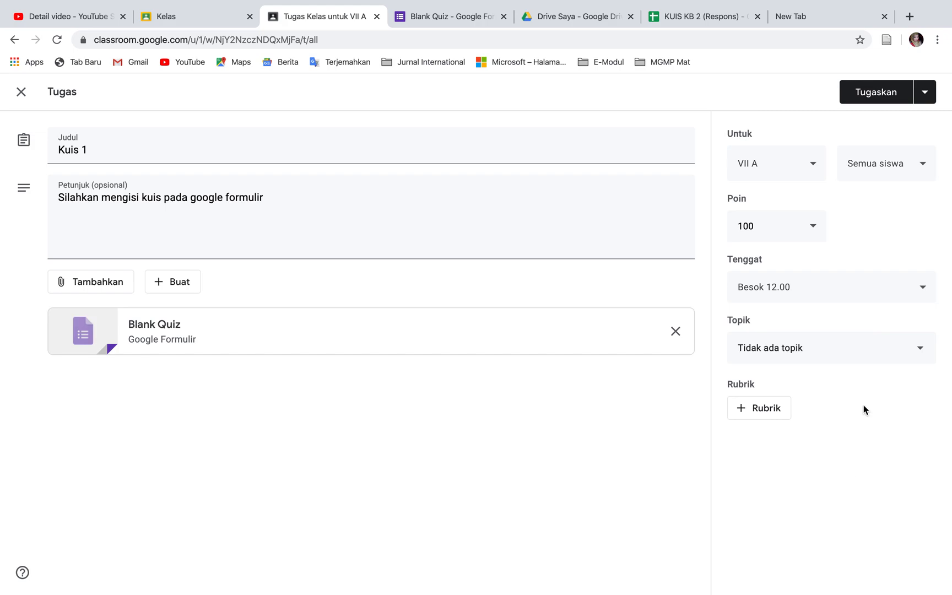
Assign Kuis 1 to all students of class VII A and expand its posted entry in the classwork list
left_click(836, 355)
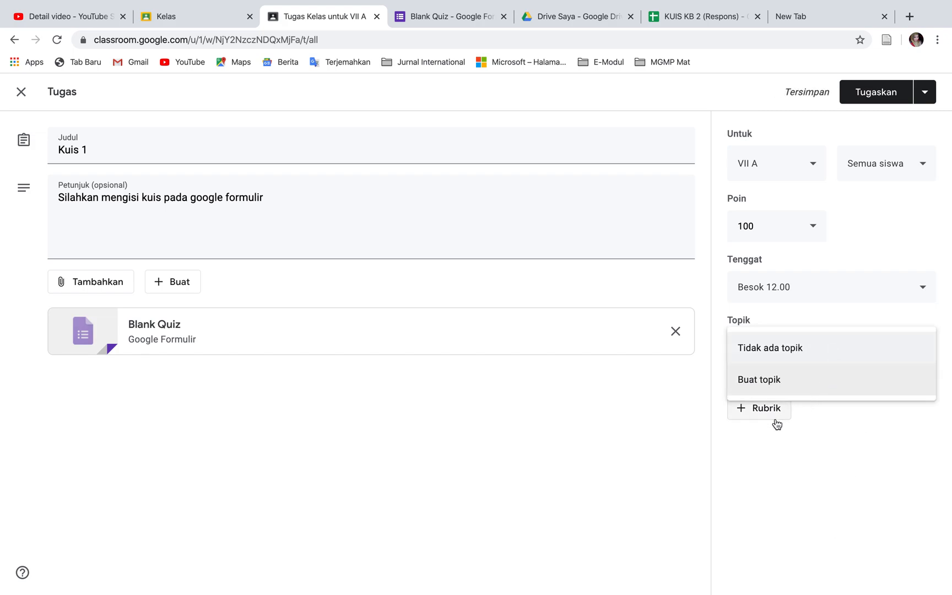
left_click(815, 432)
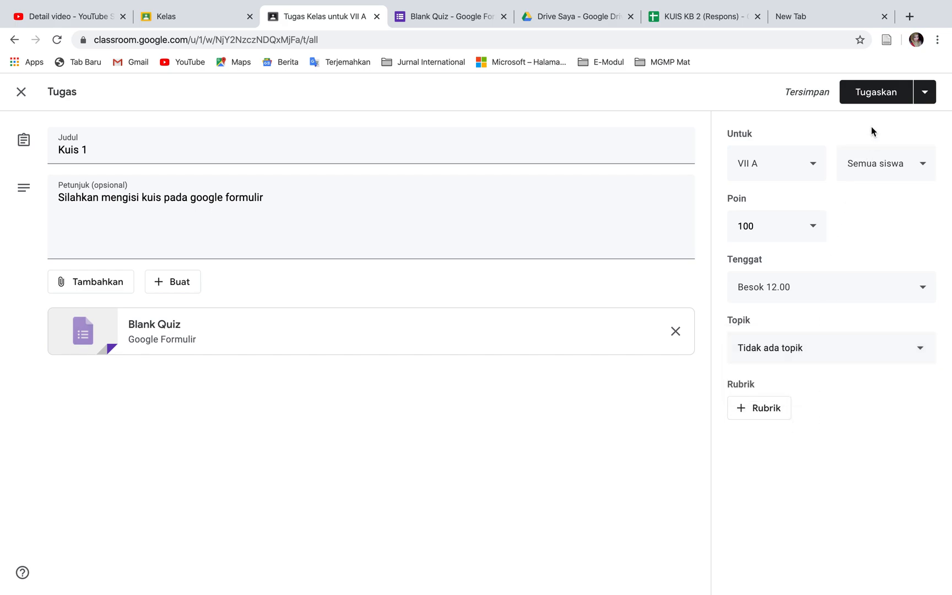
left_click(873, 94)
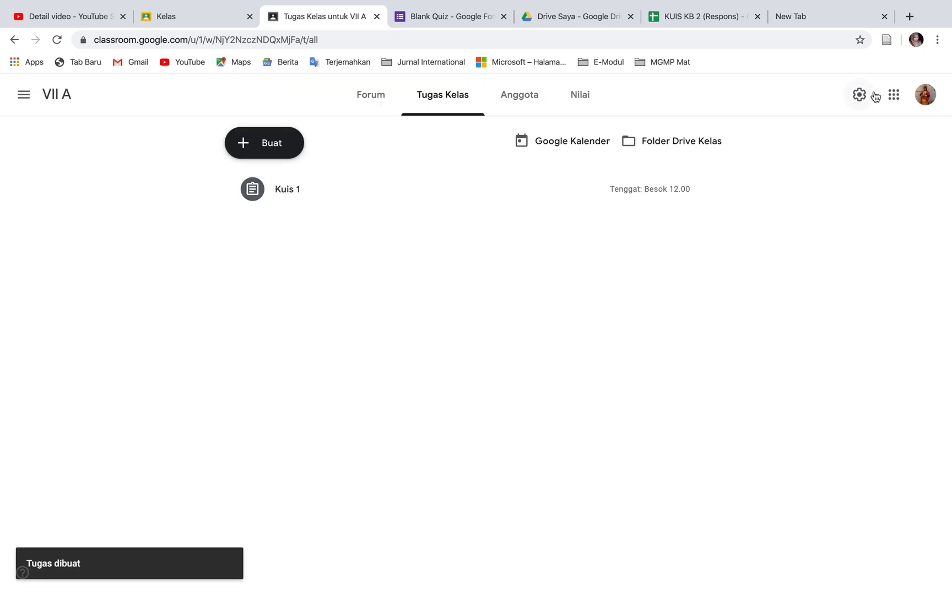
left_click(327, 197)
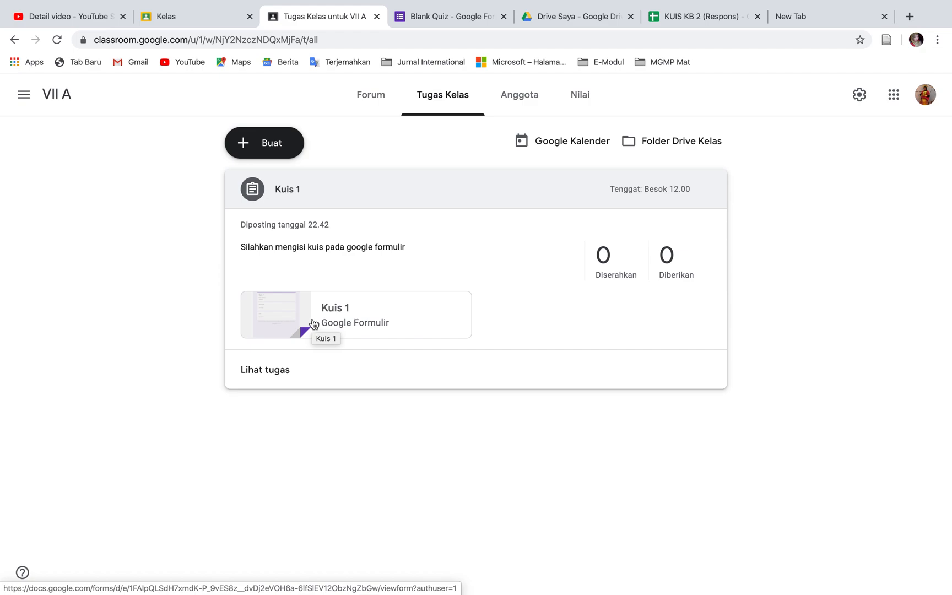
mouse_move(629, 3)
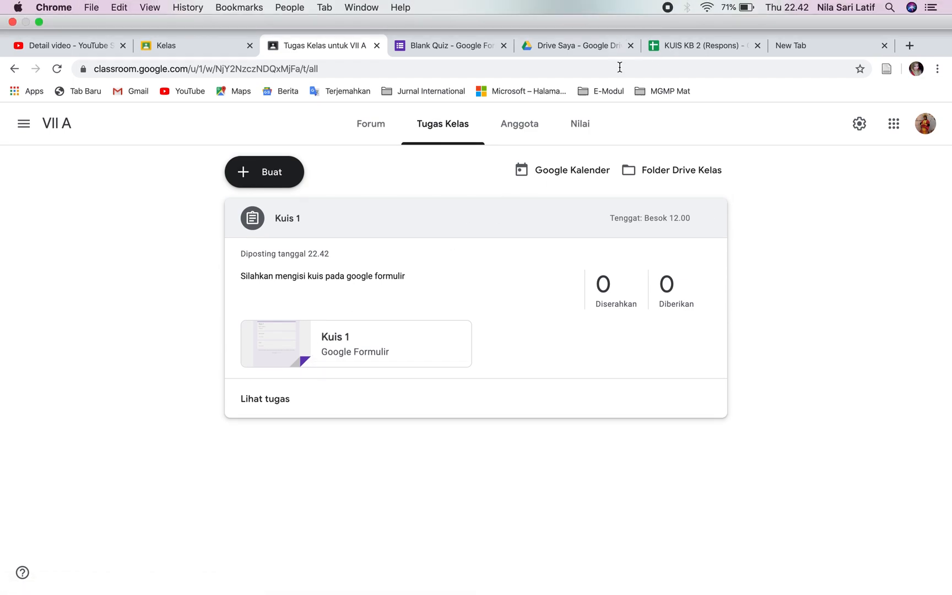